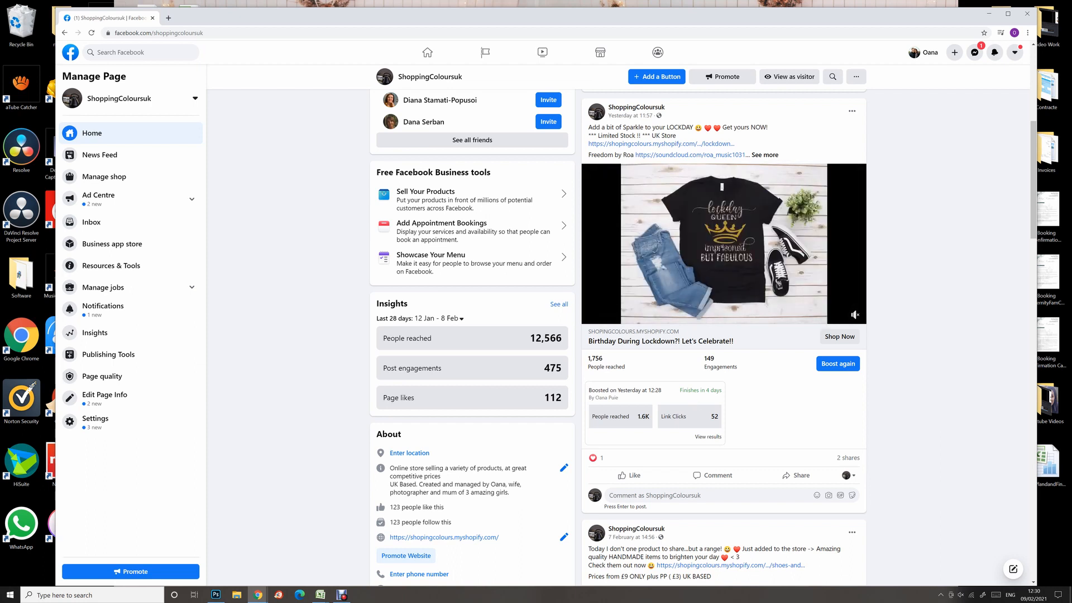
Look through the Page's recent posts and start boosting the 7 February post about the handmade product range
{"action": "scroll", "coordinate": [619, 335], "scroll_direction": "down", "scroll_amount": 10}
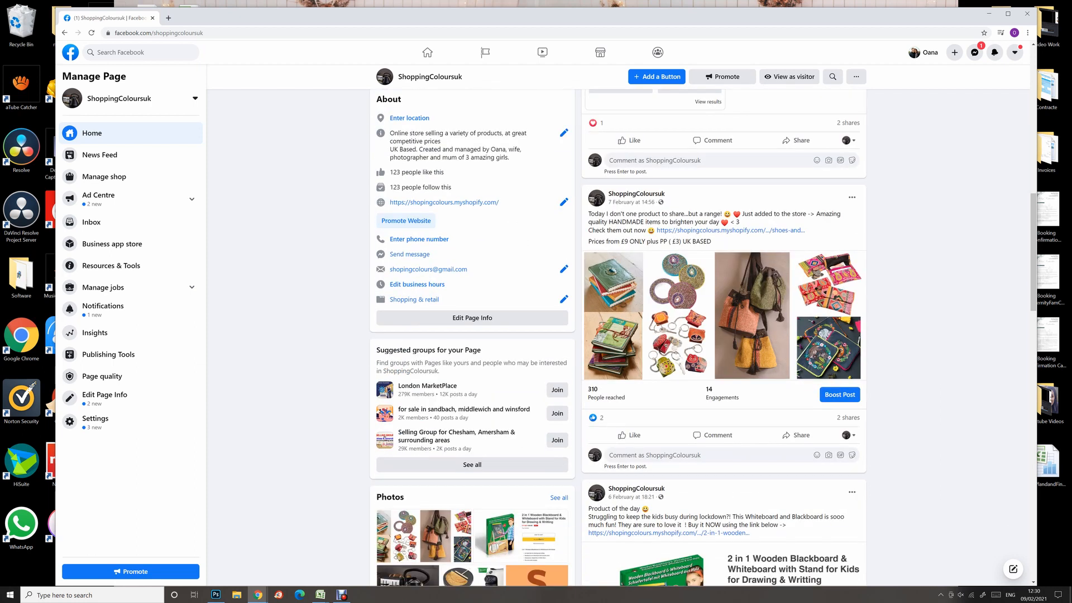
{"action": "scroll", "coordinate": [620, 335], "scroll_direction": "down", "scroll_amount": 10}
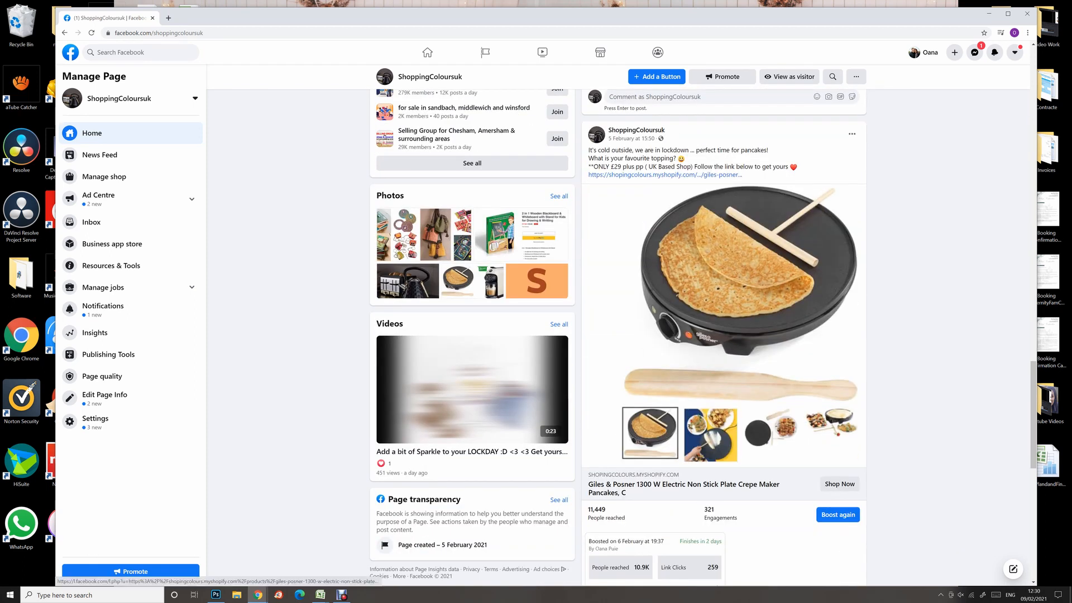
{"action": "scroll", "coordinate": [712, 393], "scroll_direction": "down", "scroll_amount": 1}
{"action": "scroll", "coordinate": [712, 393], "scroll_direction": "up", "scroll_amount": 1}
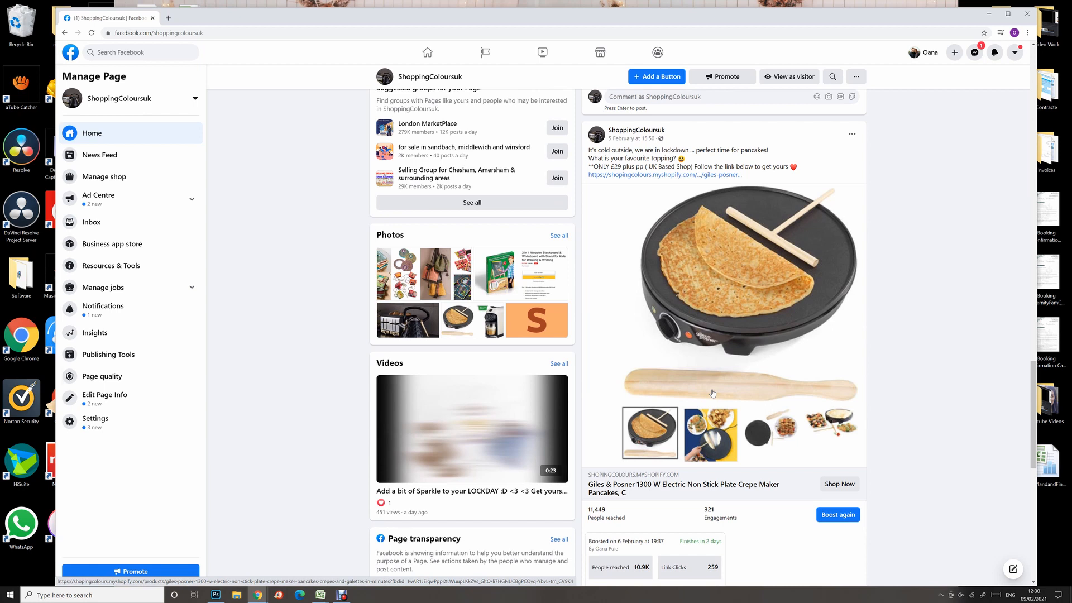
{"action": "scroll", "coordinate": [712, 393], "scroll_direction": "down", "scroll_amount": 2}
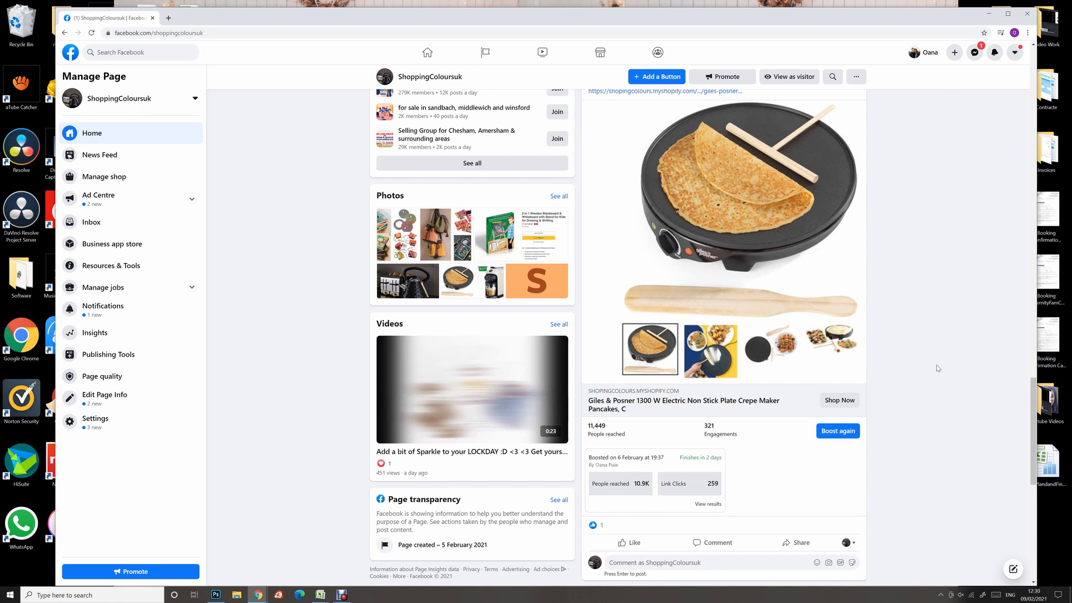
{"action": "scroll", "coordinate": [936, 364], "scroll_direction": "up", "scroll_amount": 10}
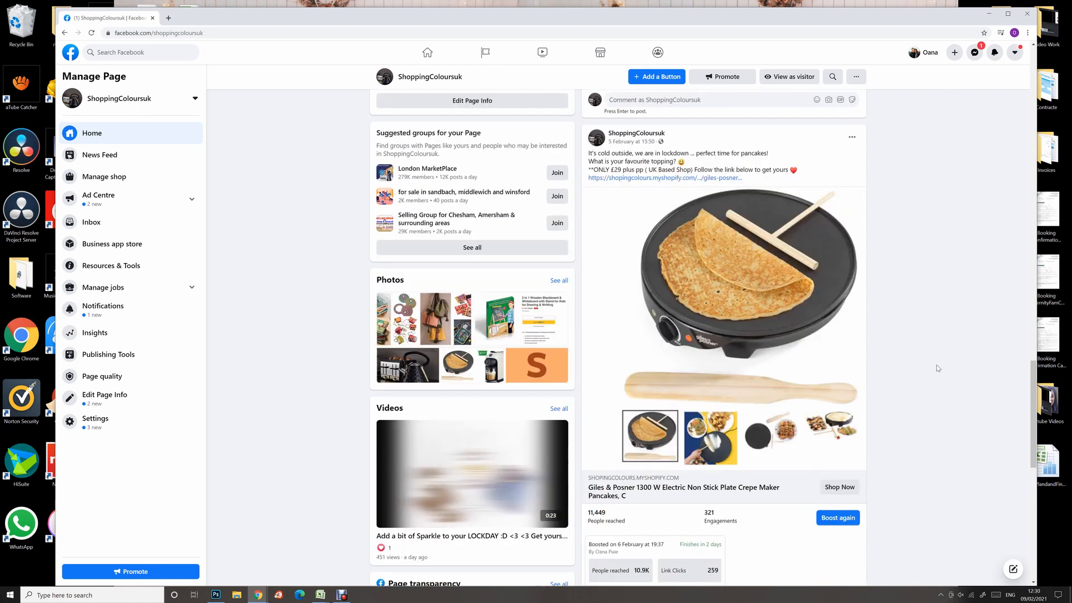
{"action": "scroll", "coordinate": [936, 363], "scroll_direction": "up", "scroll_amount": 5}
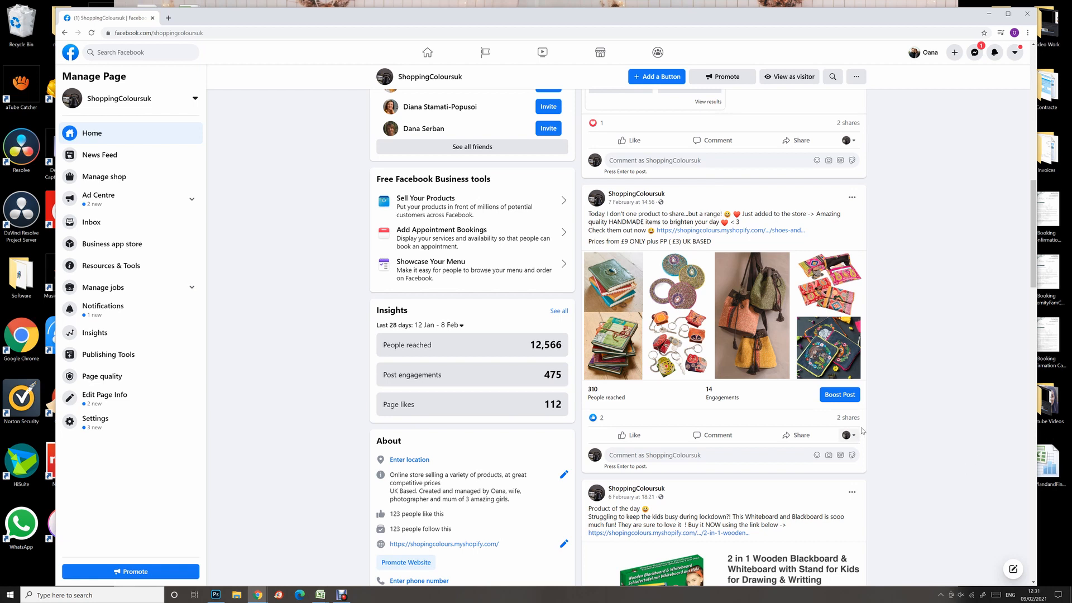
{"action": "left_click", "coordinate": [845, 396]}
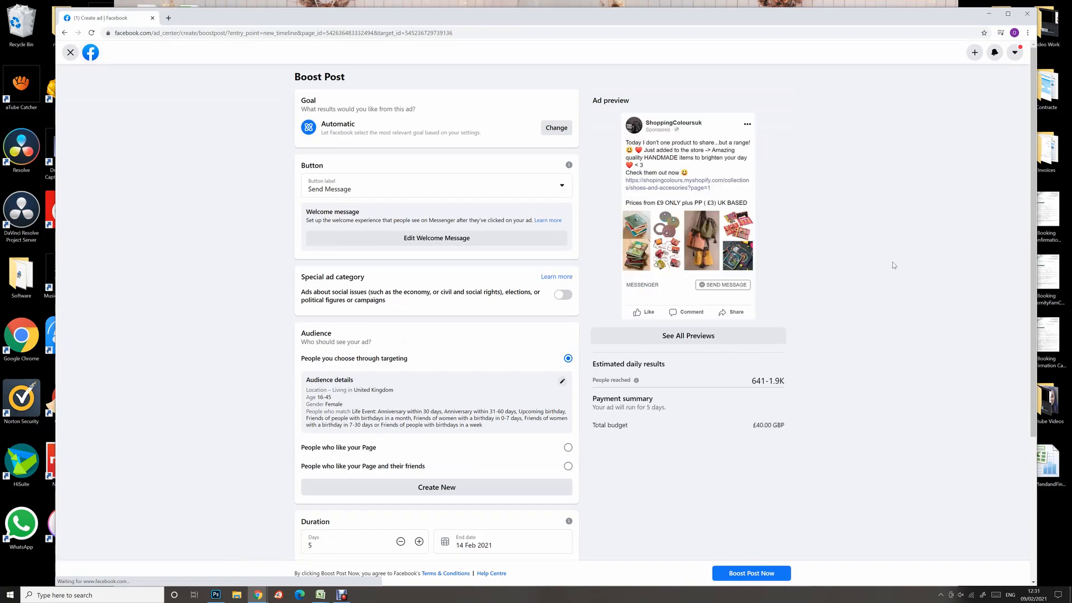
Set the ad's button label to Shop Now
{"action": "scroll", "coordinate": [762, 229], "scroll_direction": "down", "scroll_amount": 1}
{"action": "scroll", "coordinate": [765, 251], "scroll_direction": "up", "scroll_amount": 1}
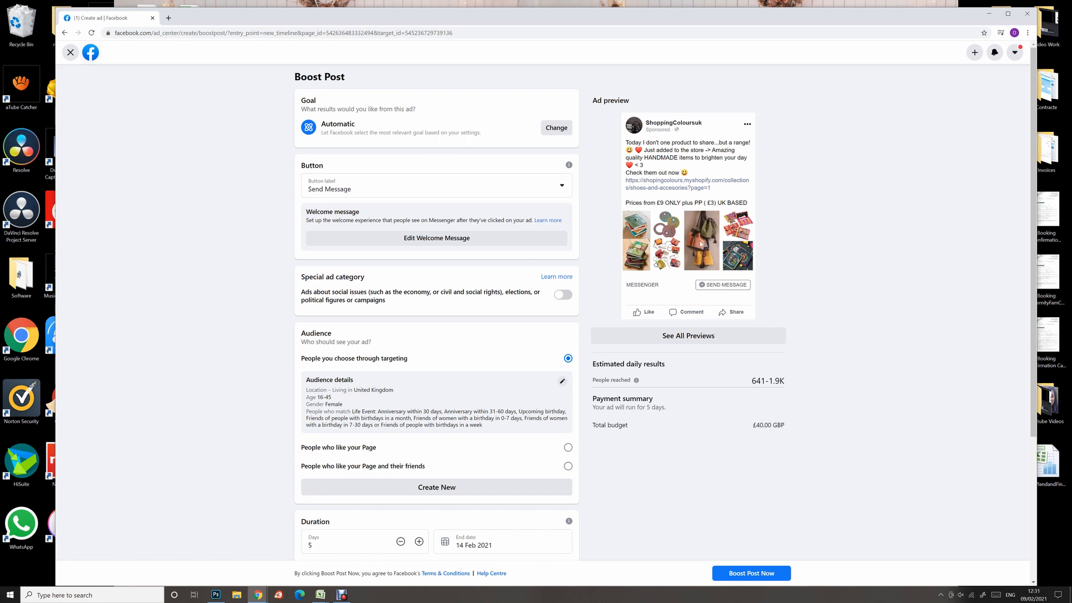
{"action": "left_click", "coordinate": [510, 192]}
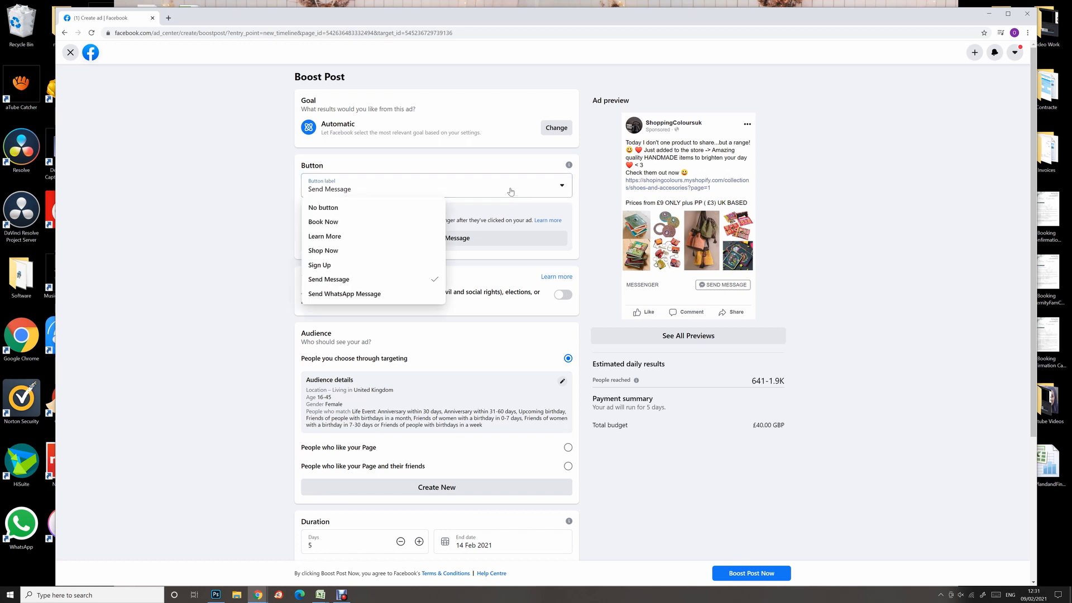
{"action": "left_click", "coordinate": [339, 253]}
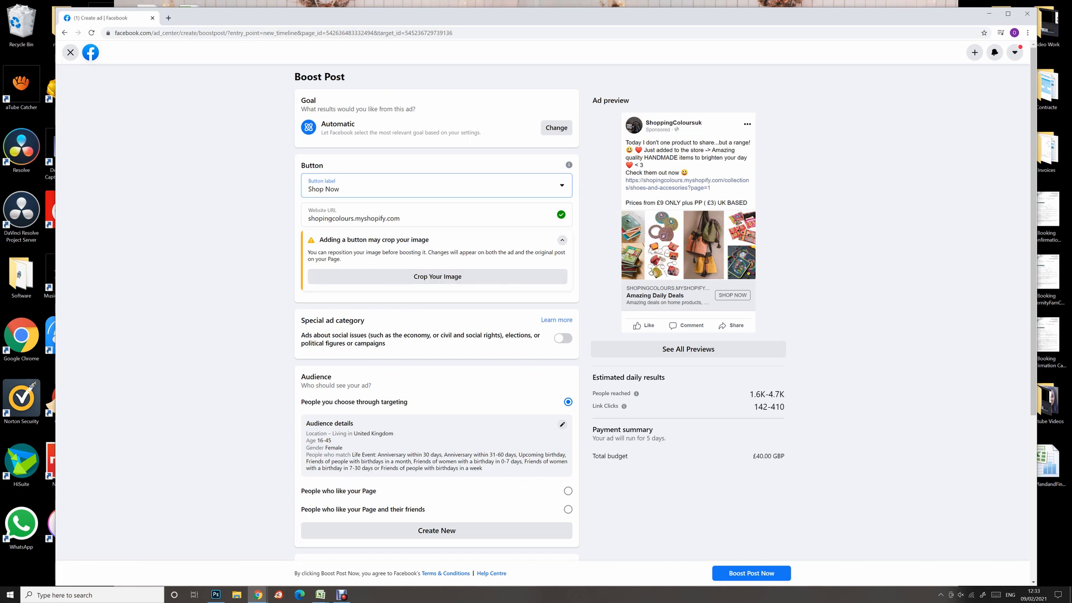
Crop the ad image to Square proportions, fully zoomed out and repositioned over the books, round items and keyrings, and save the crop
{"action": "left_click", "coordinate": [457, 277]}
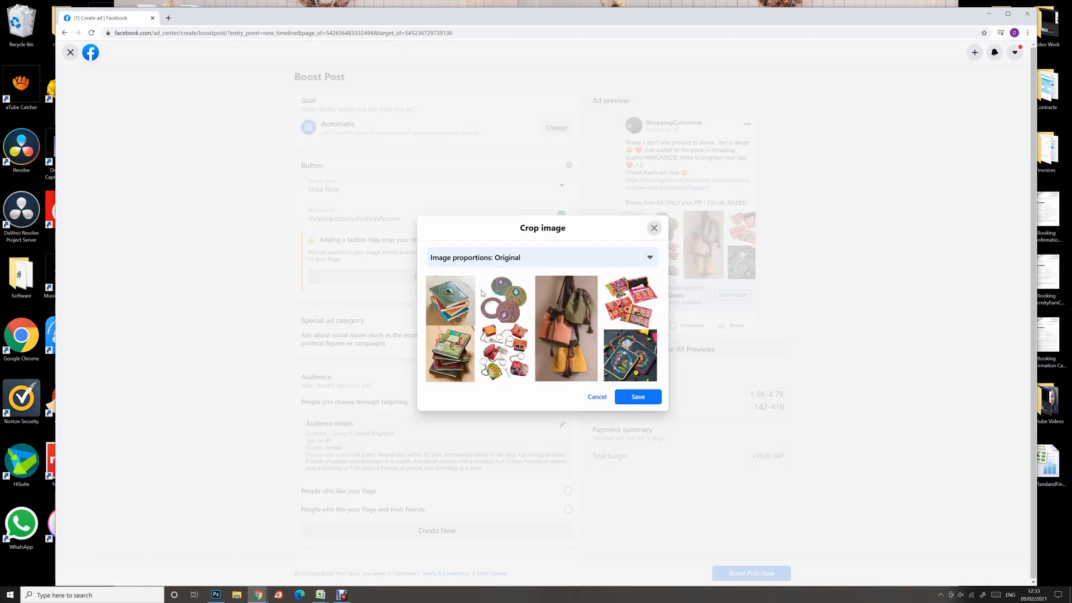
{"action": "left_click", "coordinate": [634, 402]}
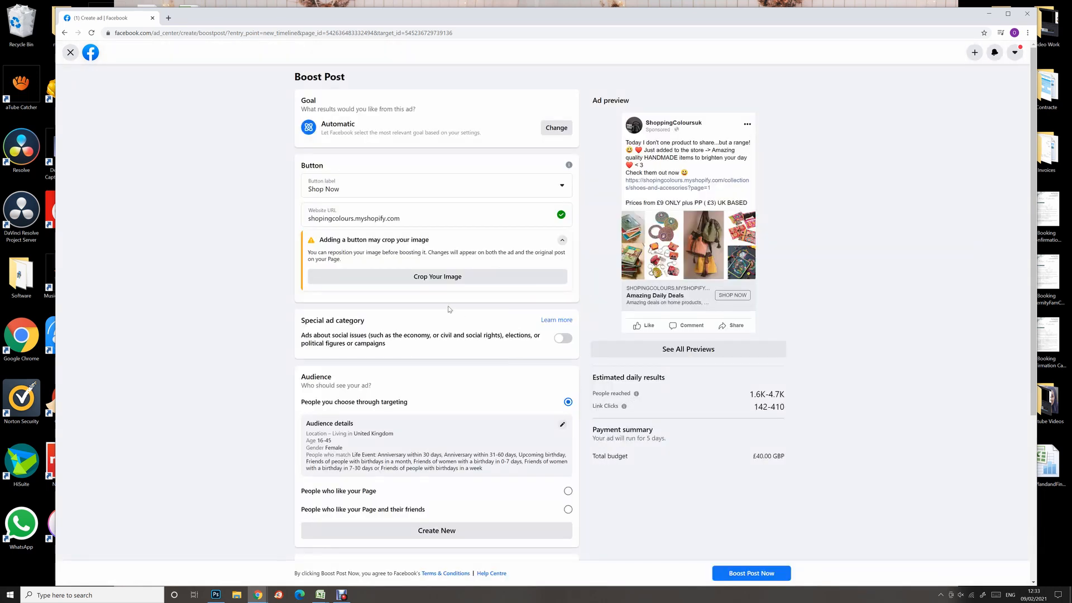
{"action": "left_click", "coordinate": [455, 279]}
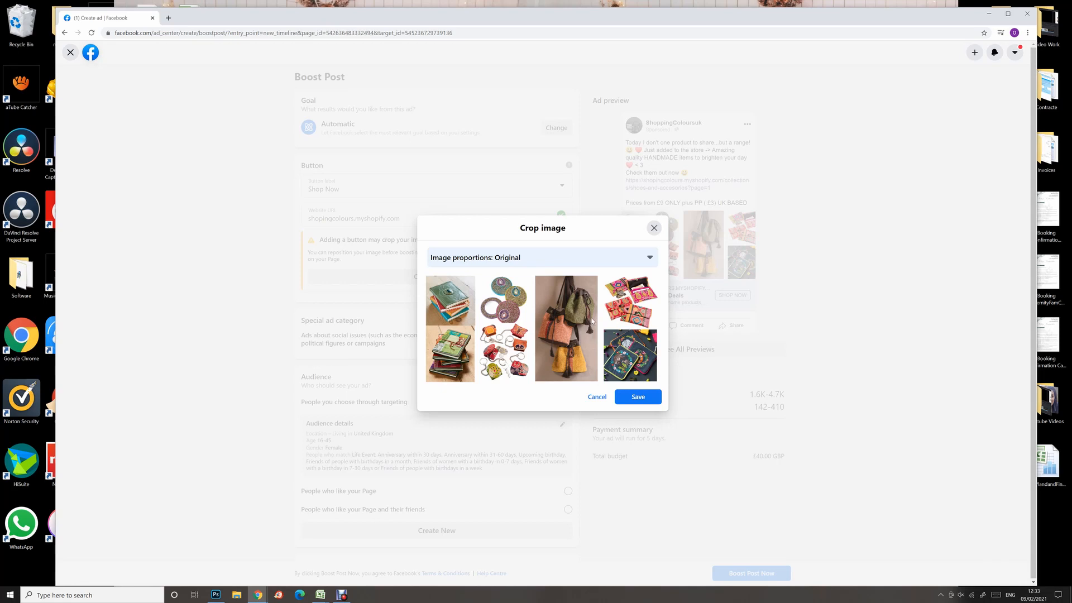
{"action": "left_click", "coordinate": [526, 262]}
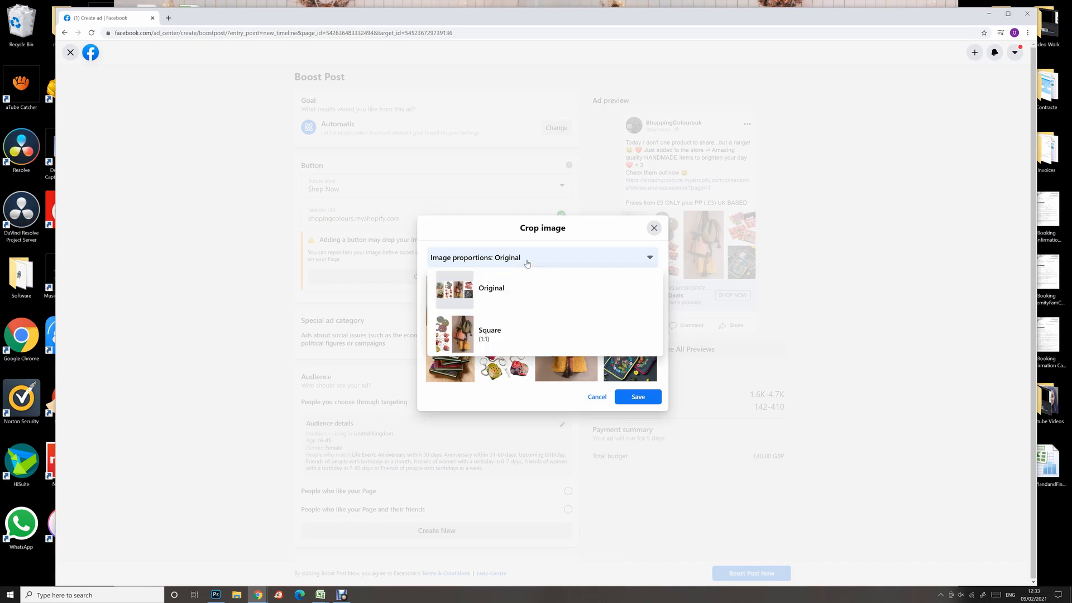
{"action": "left_click", "coordinate": [502, 340]}
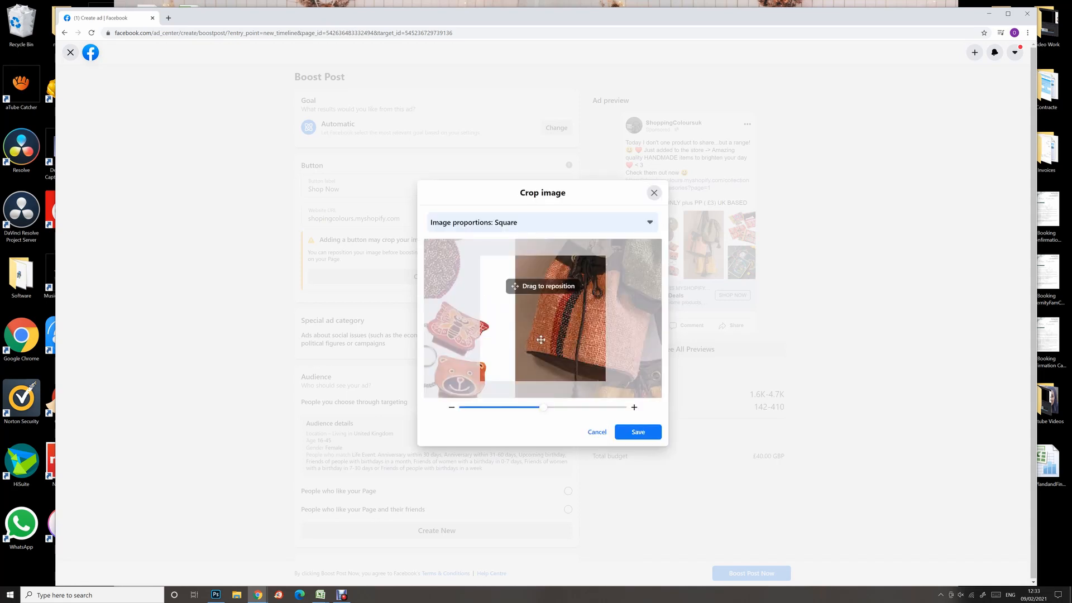
{"action": "left_click_drag", "start_coordinate": [556, 309], "coordinate": [506, 311]}
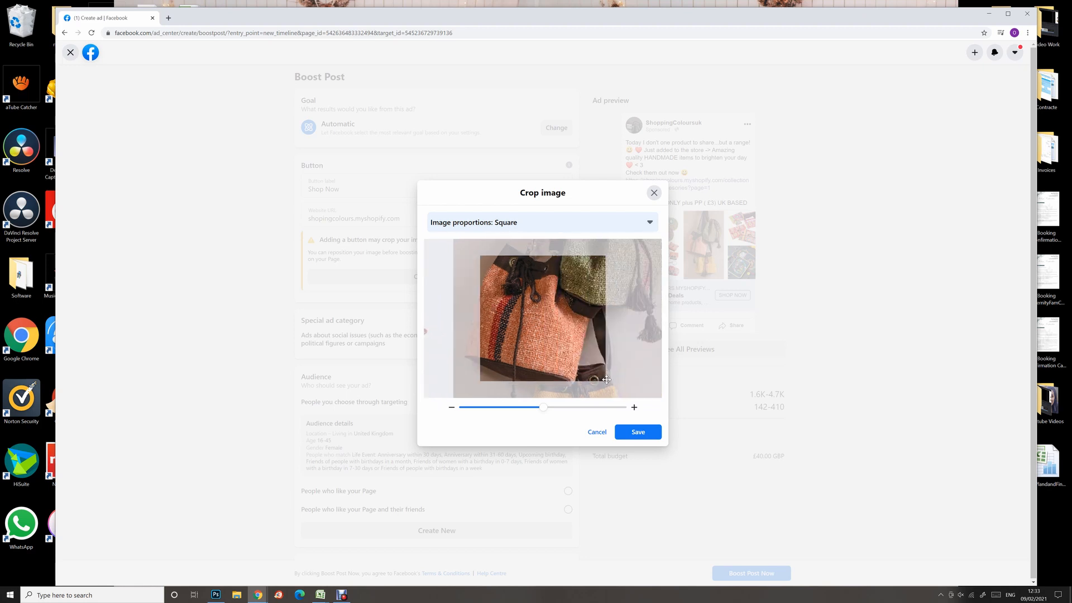
{"action": "left_click_drag", "start_coordinate": [513, 411], "coordinate": [447, 409]}
{"action": "left_click_drag", "start_coordinate": [559, 323], "coordinate": [654, 332]}
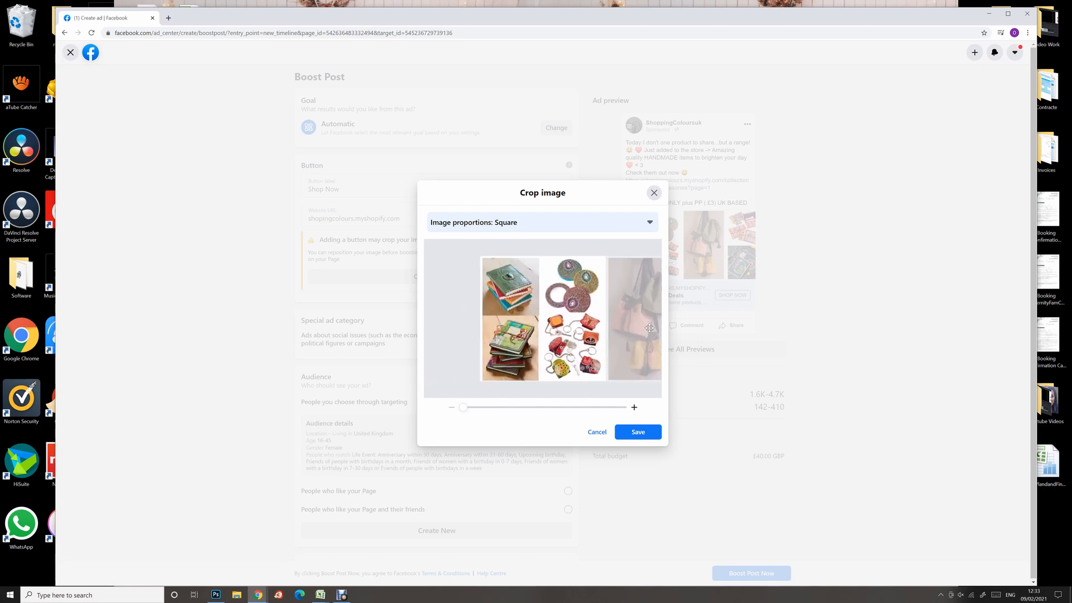
{"action": "left_click", "coordinate": [646, 434]}
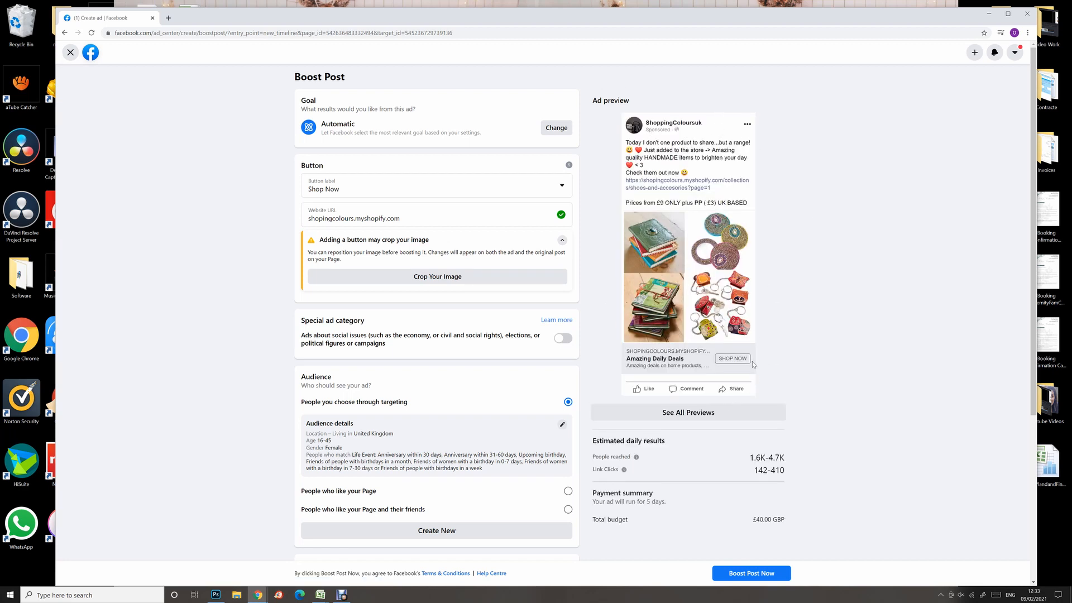
Edit the targeted audience details and set the age range to 20–48
{"action": "scroll", "coordinate": [463, 268], "scroll_direction": "down", "scroll_amount": 1}
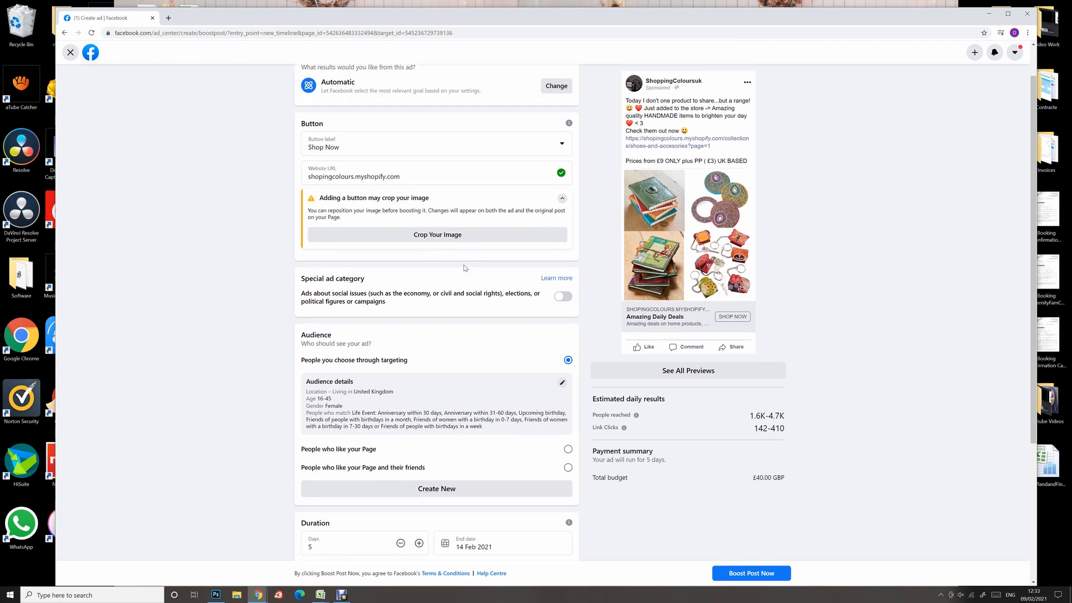
{"action": "scroll", "coordinate": [459, 284], "scroll_direction": "down", "scroll_amount": 1}
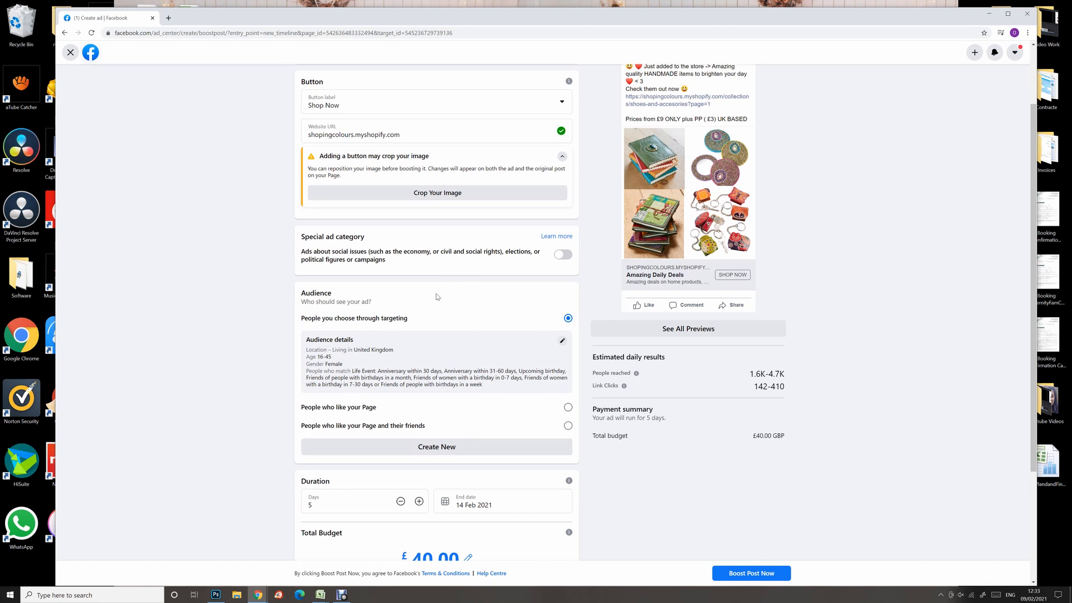
{"action": "scroll", "coordinate": [420, 292], "scroll_direction": "down", "scroll_amount": 1}
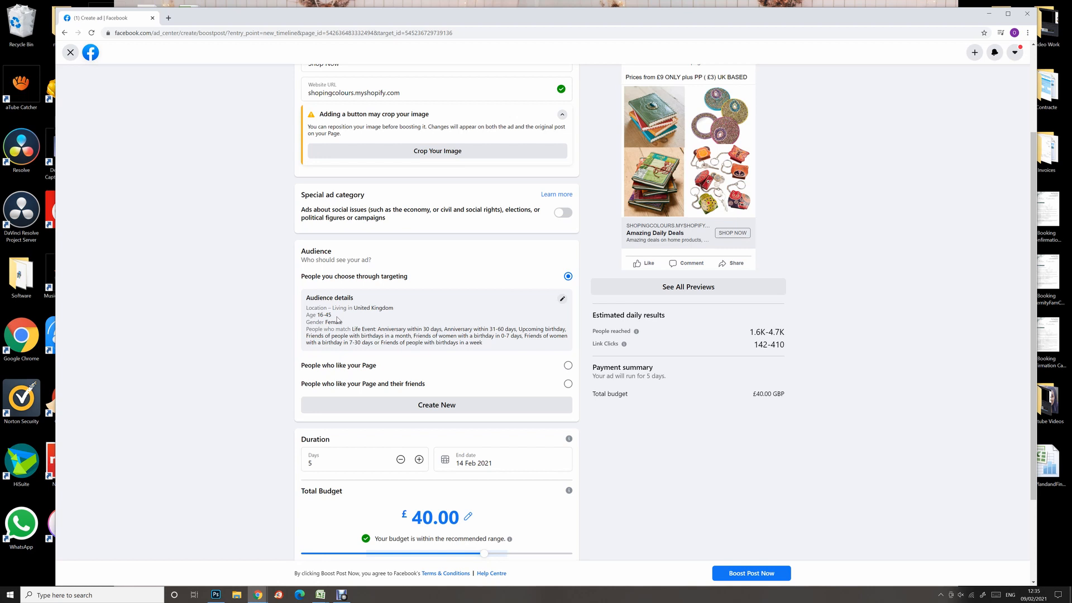
{"action": "left_click", "coordinate": [562, 299]}
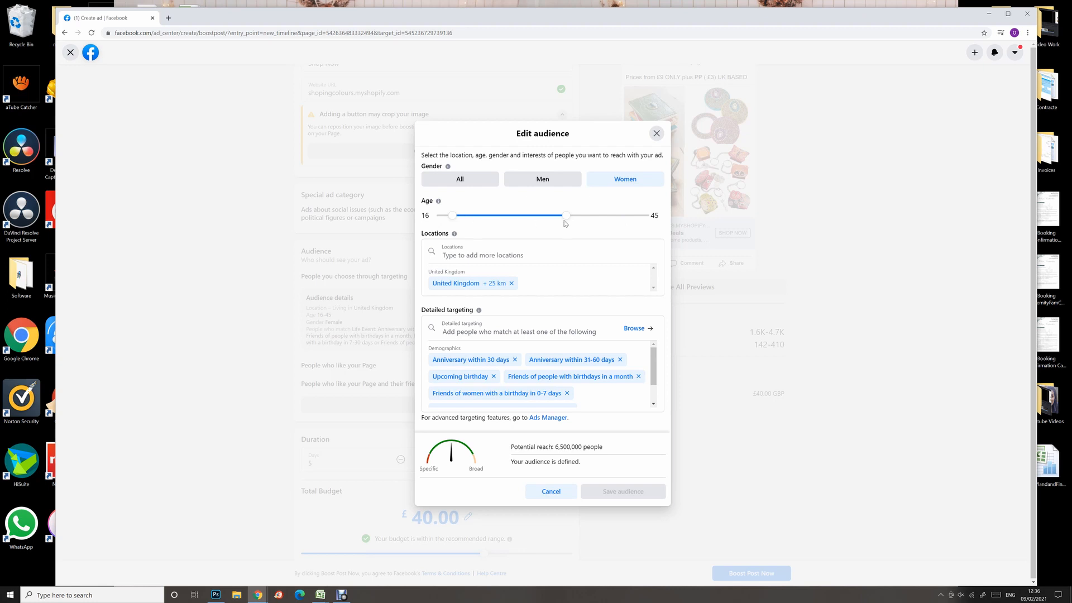
{"action": "left_click_drag", "start_coordinate": [453, 217], "coordinate": [469, 221]}
{"action": "left_click_drag", "start_coordinate": [565, 219], "coordinate": [578, 219]}
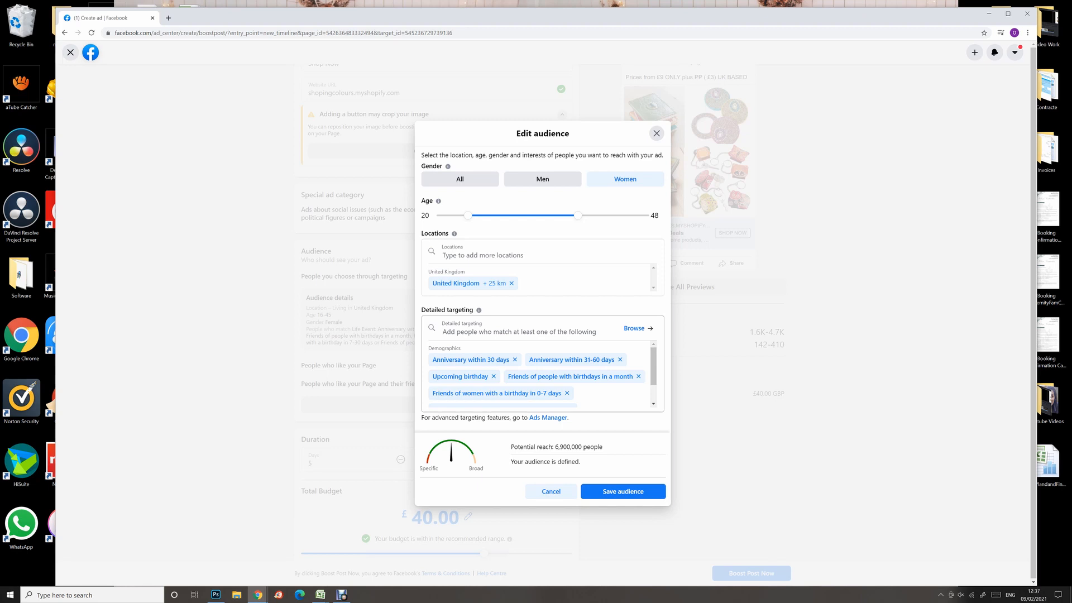
Browse the Demographics options in detailed targeting, examining the Education and Life events categories
{"action": "left_click", "coordinate": [634, 328]}
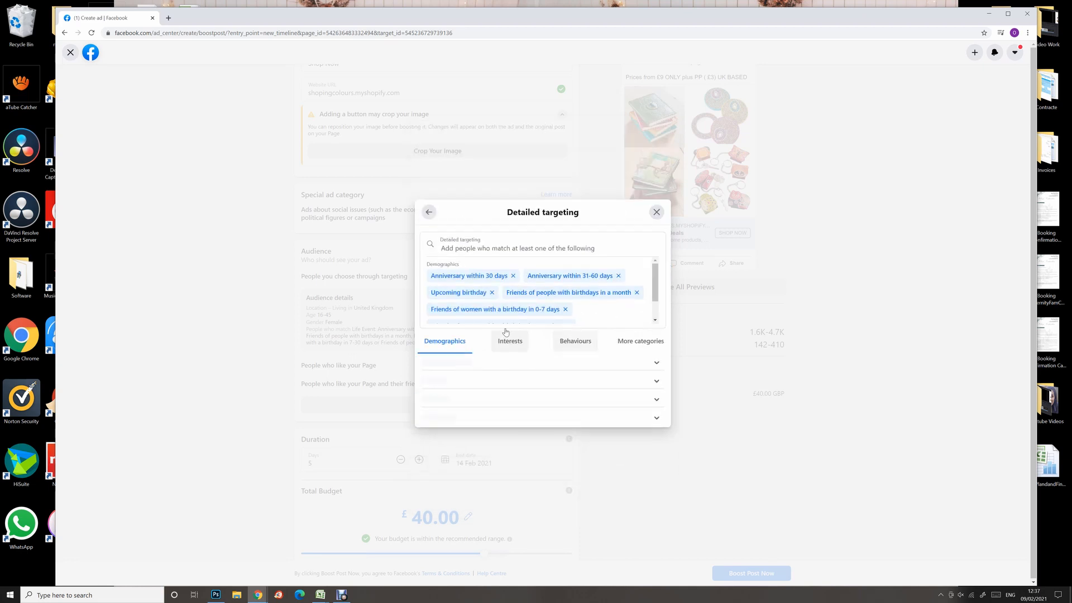
{"action": "scroll", "coordinate": [441, 339], "scroll_direction": "down", "scroll_amount": 1}
{"action": "left_click", "coordinate": [455, 335]}
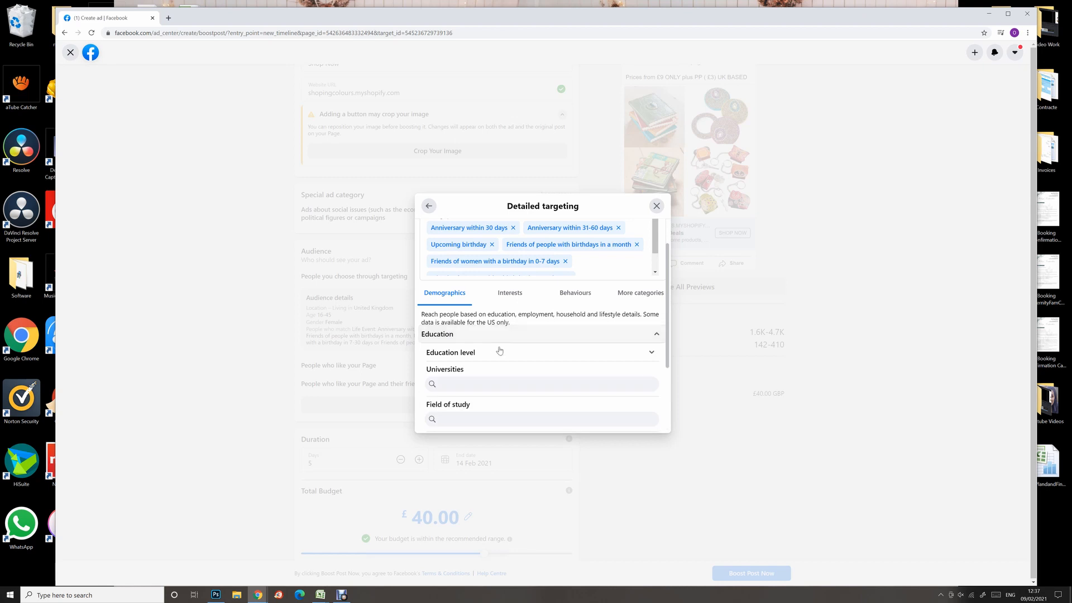
{"action": "scroll", "coordinate": [499, 350], "scroll_direction": "down", "scroll_amount": 3}
{"action": "scroll", "coordinate": [499, 350], "scroll_direction": "up", "scroll_amount": 1}
{"action": "scroll", "coordinate": [496, 365], "scroll_direction": "down", "scroll_amount": 1}
{"action": "left_click", "coordinate": [494, 364]}
{"action": "scroll", "coordinate": [495, 364], "scroll_direction": "down", "scroll_amount": 2}
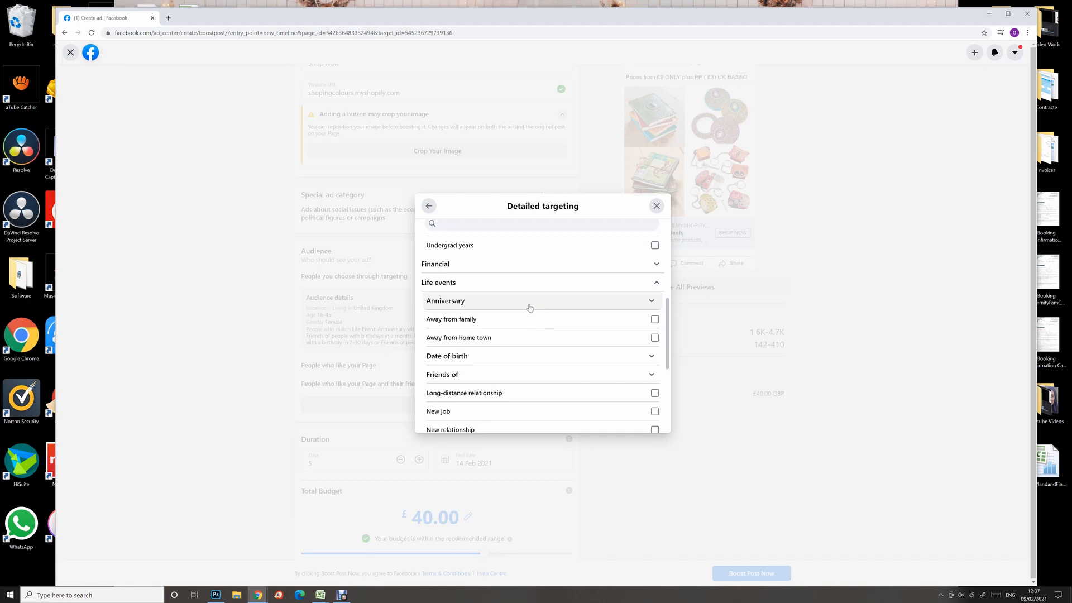
{"action": "scroll", "coordinate": [529, 307], "scroll_direction": "down", "scroll_amount": 1}
{"action": "scroll", "coordinate": [492, 368], "scroll_direction": "down", "scroll_amount": 1}
{"action": "scroll", "coordinate": [496, 360], "scroll_direction": "down", "scroll_amount": 1}
{"action": "scroll", "coordinate": [496, 360], "scroll_direction": "down", "scroll_amount": 1}
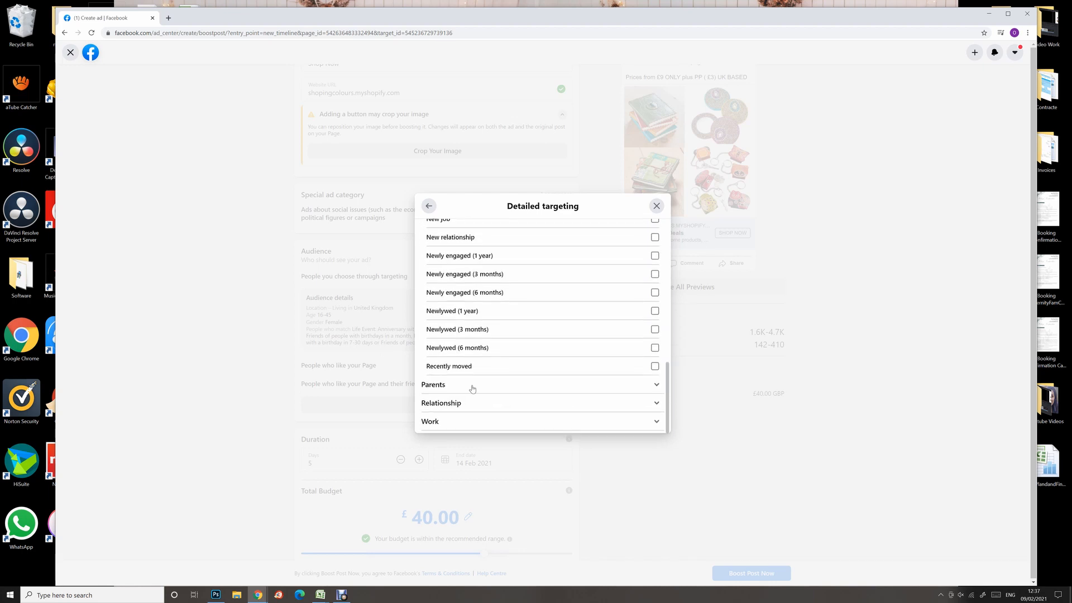
{"action": "scroll", "coordinate": [476, 390], "scroll_direction": "up", "scroll_amount": 10}
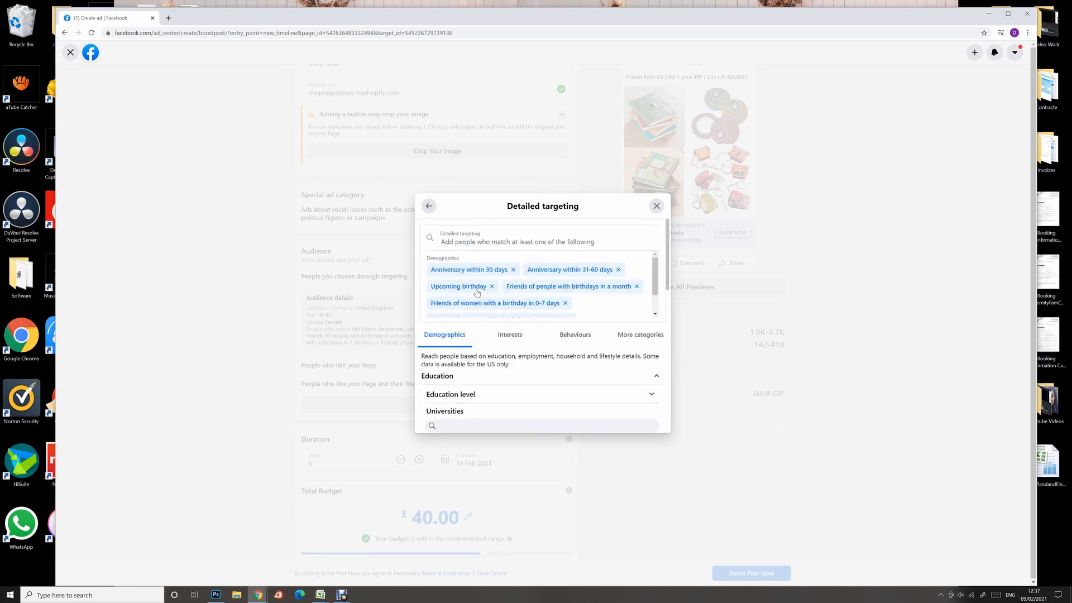
Browse the Interests options in detailed targeting, examining the Entertainment subcategories
{"action": "left_click", "coordinate": [511, 337]}
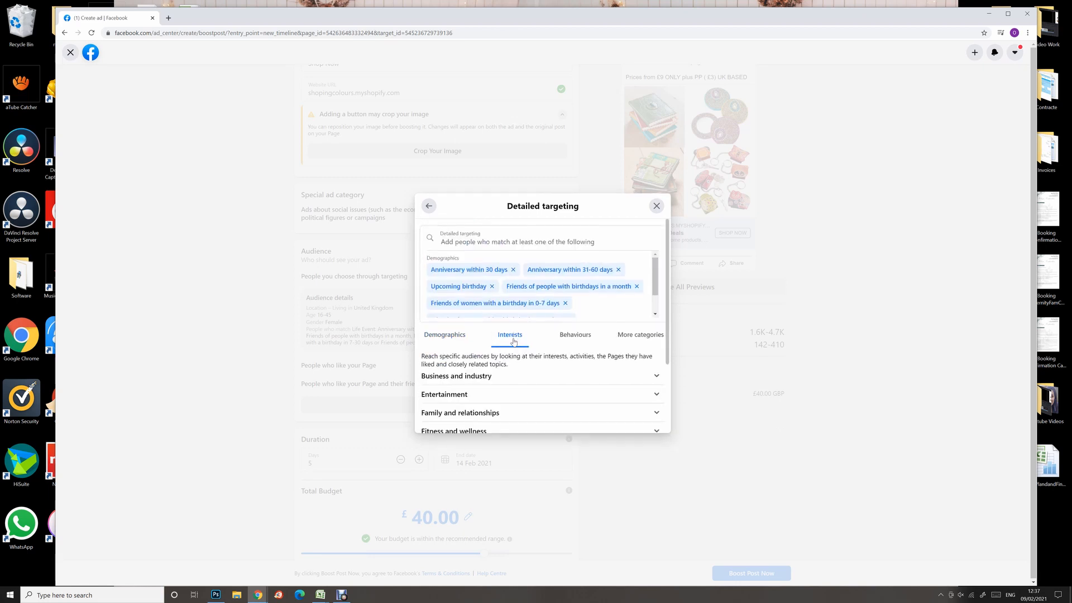
{"action": "scroll", "coordinate": [510, 342], "scroll_direction": "down", "scroll_amount": 1}
{"action": "scroll", "coordinate": [540, 352], "scroll_direction": "down", "scroll_amount": 2}
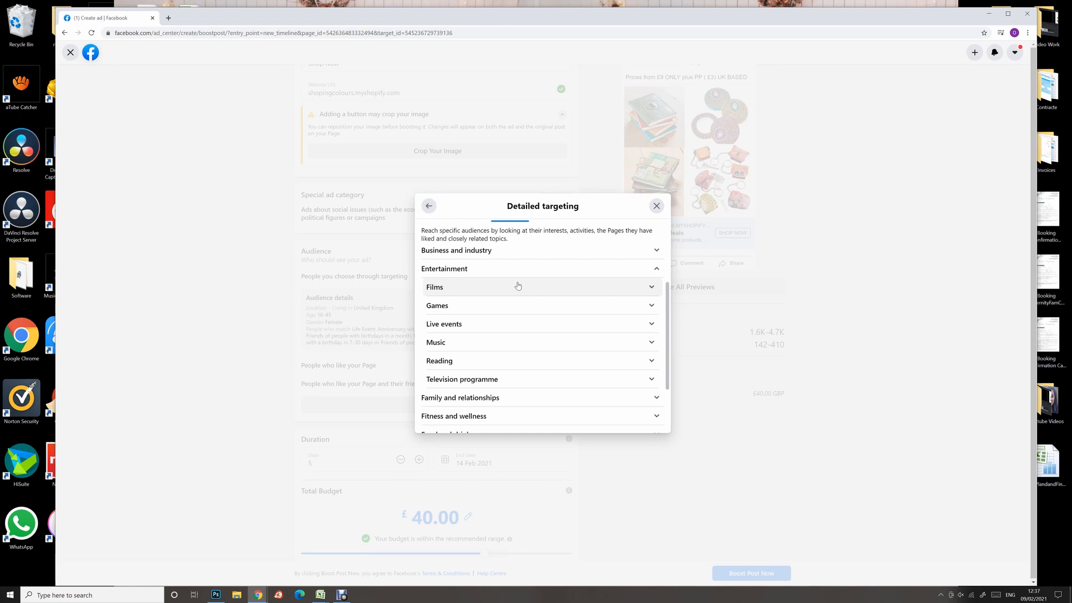
{"action": "scroll", "coordinate": [547, 343], "scroll_direction": "up", "scroll_amount": 2}
{"action": "scroll", "coordinate": [547, 341], "scroll_direction": "down", "scroll_amount": 2}
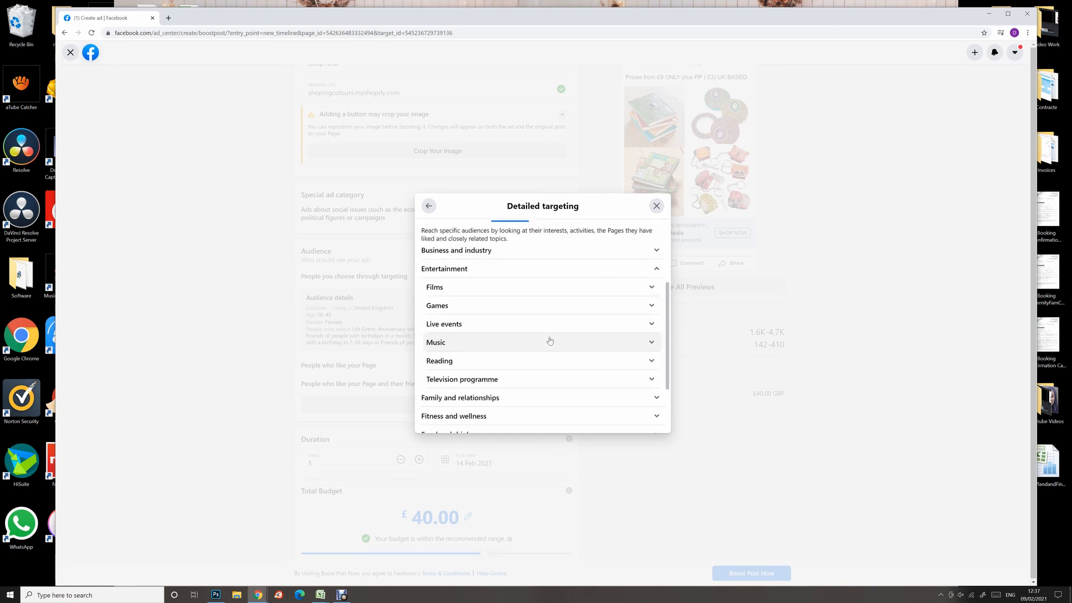
{"action": "scroll", "coordinate": [549, 340], "scroll_direction": "up", "scroll_amount": 2}
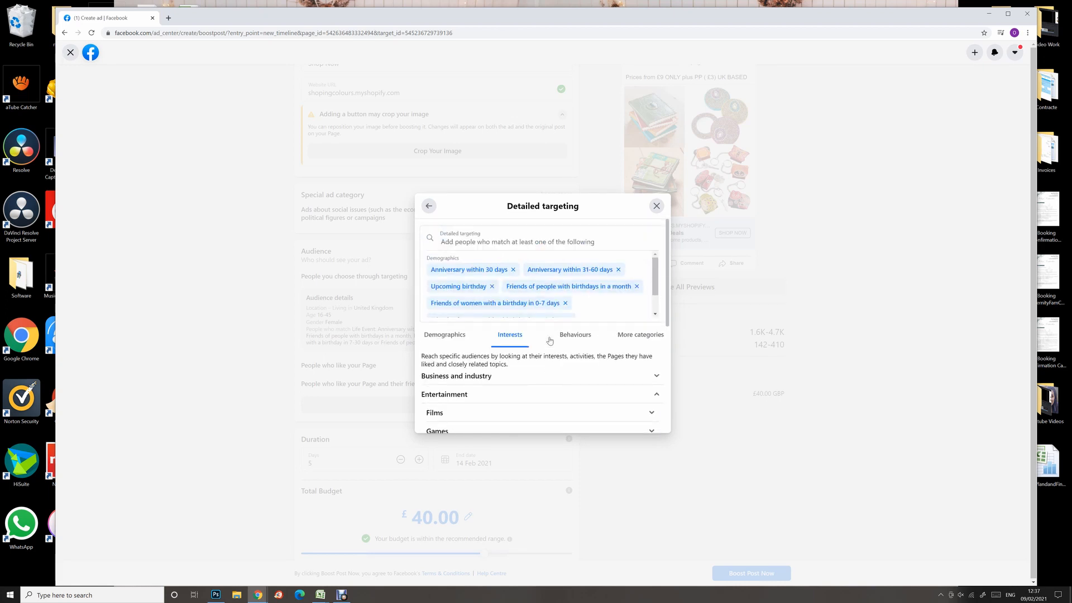
Glance at the More categories targeting options and close the audience editor without saving the changes
{"action": "left_click", "coordinate": [657, 206]}
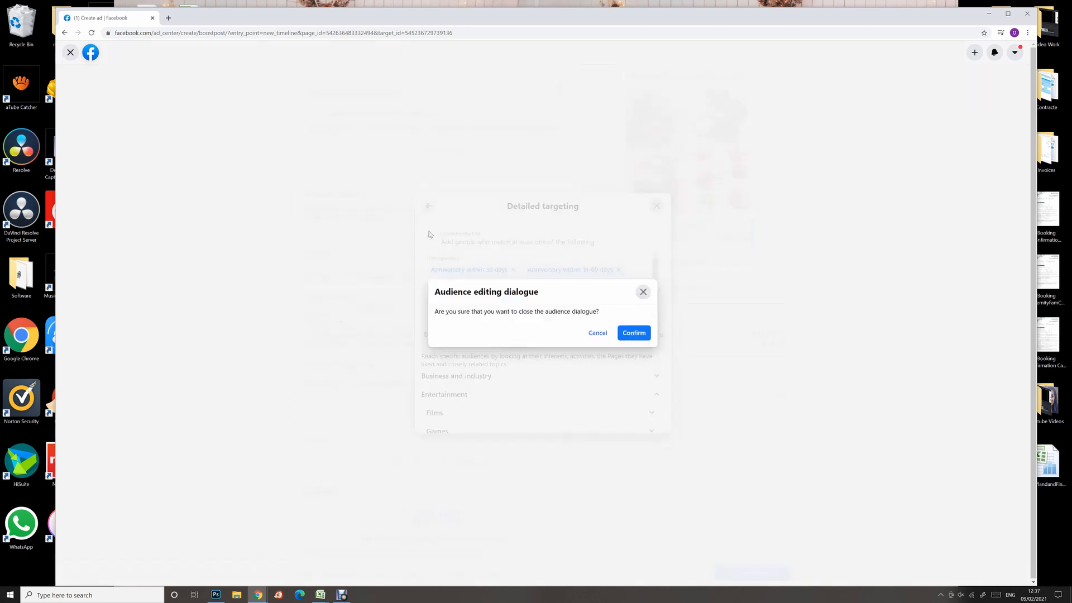
{"action": "left_click", "coordinate": [598, 333]}
{"action": "left_click", "coordinate": [641, 335]}
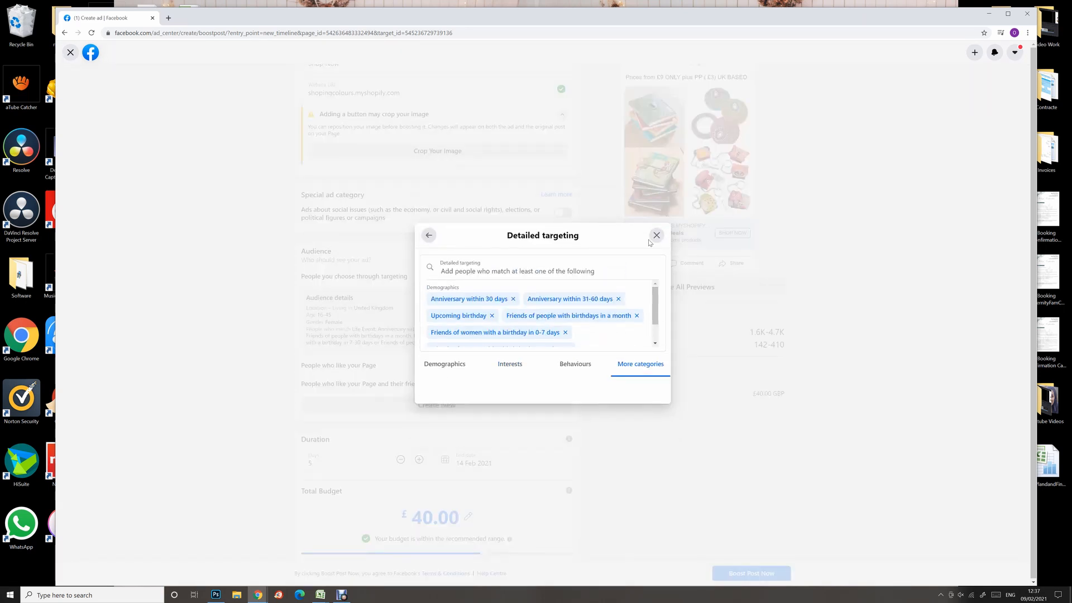
{"action": "left_click", "coordinate": [655, 235]}
{"action": "left_click", "coordinate": [635, 333]}
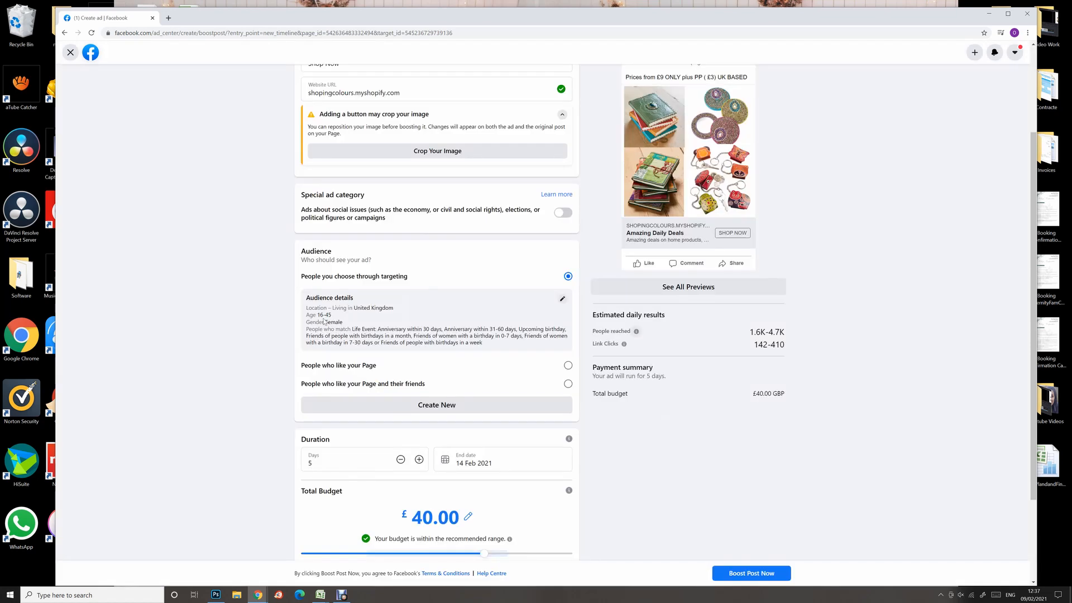
Set the boosted post's total budget to £58
{"action": "scroll", "coordinate": [401, 301], "scroll_direction": "down", "scroll_amount": 2}
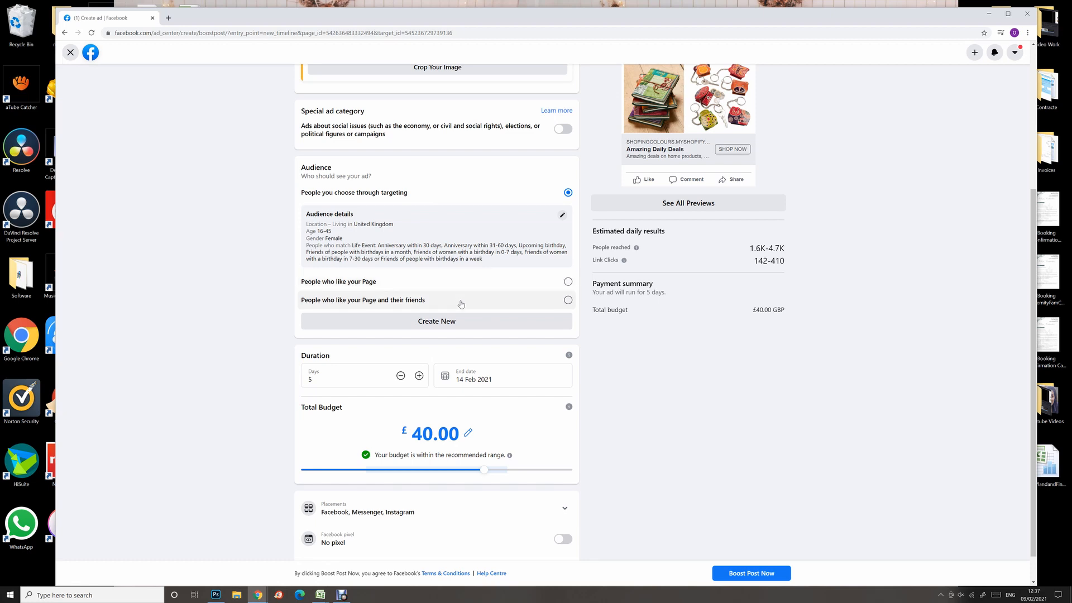
{"action": "scroll", "coordinate": [489, 324], "scroll_direction": "down", "scroll_amount": 1}
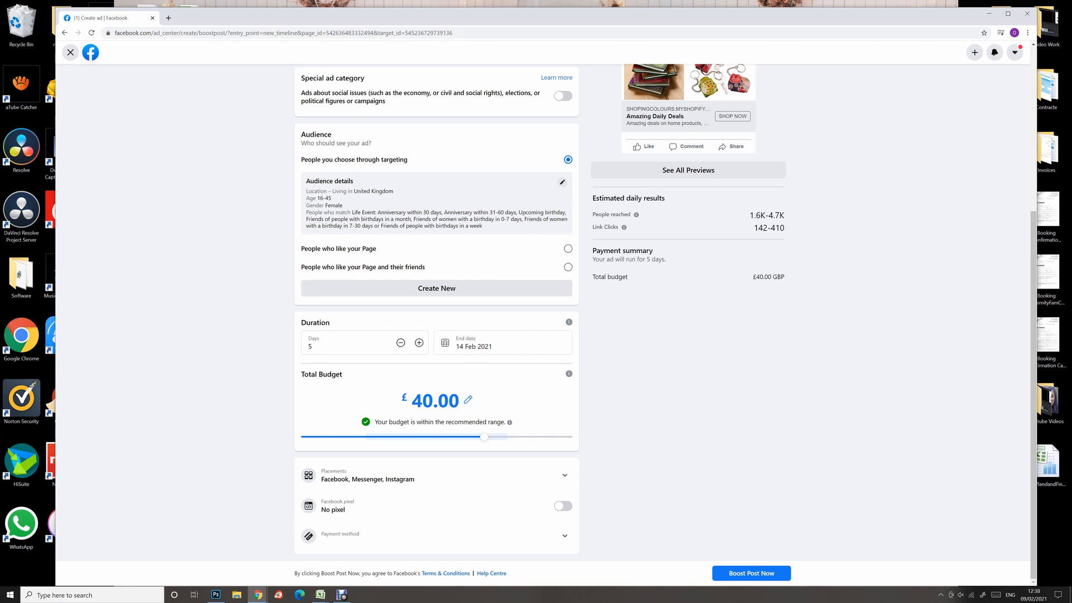
{"action": "left_click", "coordinate": [383, 438]}
{"action": "left_click", "coordinate": [504, 437]}
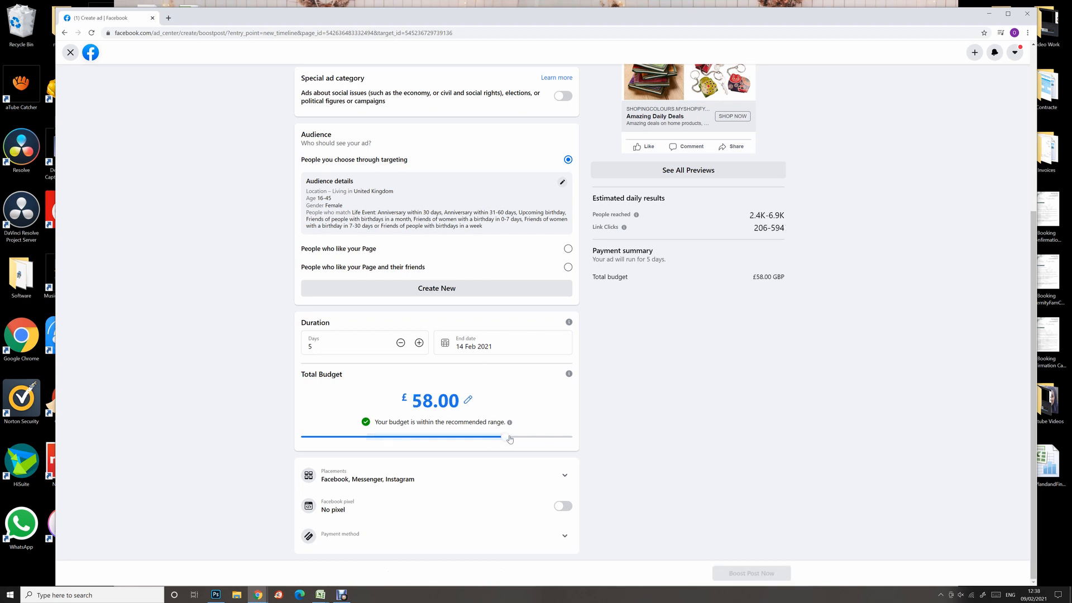
{"action": "left_click", "coordinate": [537, 438]}
{"action": "left_click", "coordinate": [505, 439]}
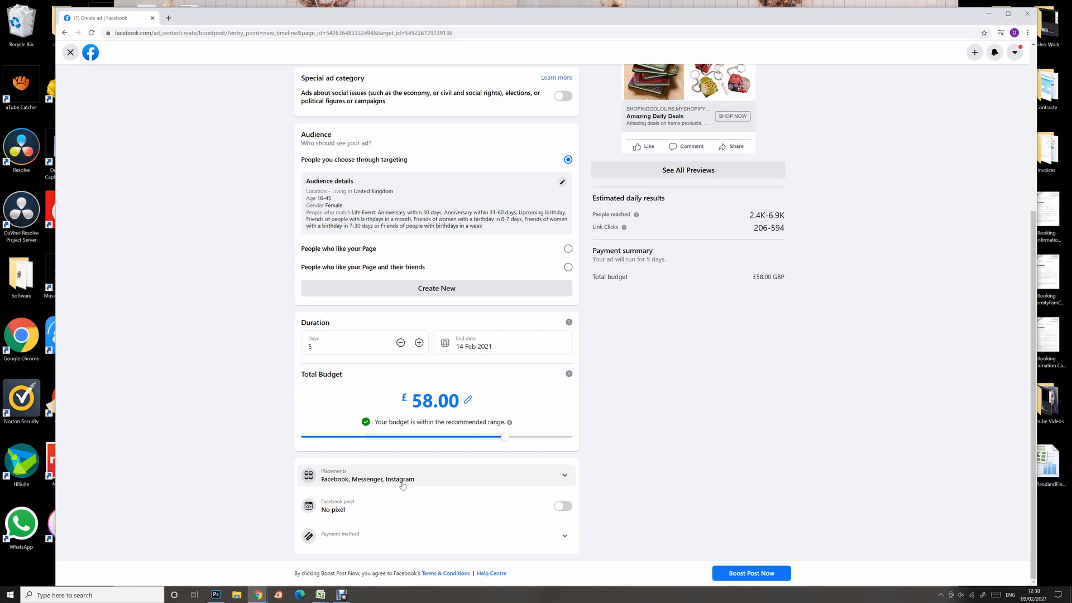
Leave the Boost Post setup without publishing the ad and open the page's Ad Centre
{"action": "scroll", "coordinate": [670, 402], "scroll_direction": "up", "scroll_amount": 2}
{"action": "scroll", "coordinate": [671, 404], "scroll_direction": "down", "scroll_amount": 2}
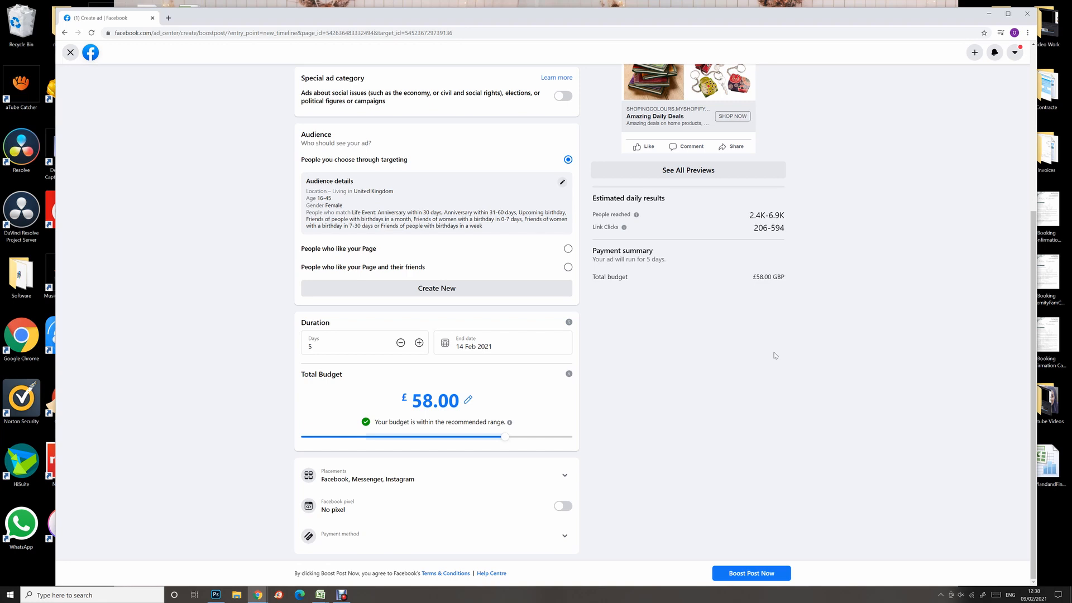
{"action": "scroll", "coordinate": [771, 357], "scroll_direction": "up", "scroll_amount": 4}
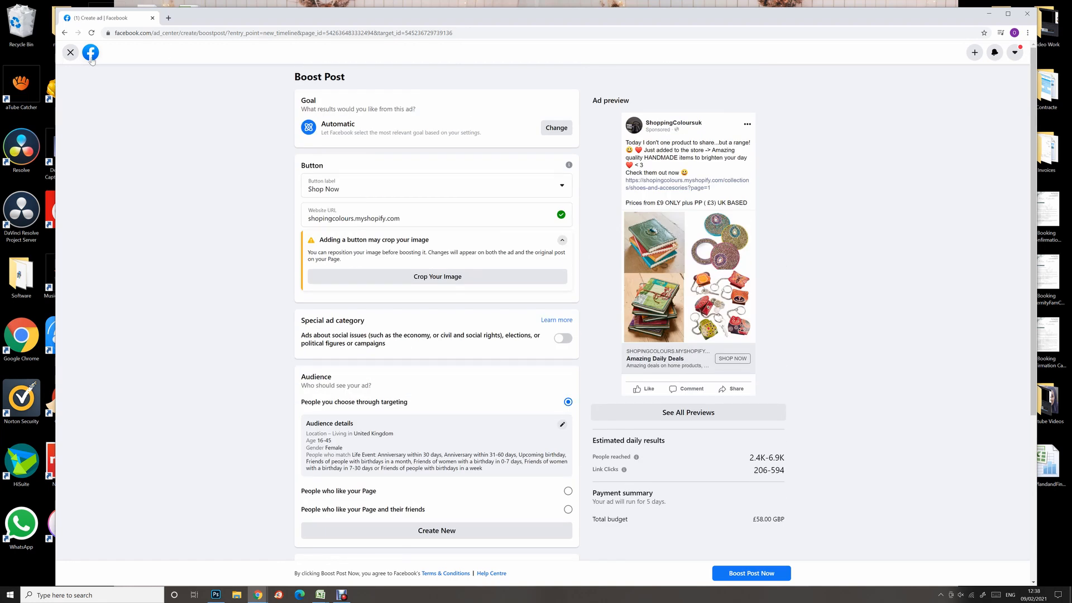
{"action": "left_click", "coordinate": [72, 53]}
{"action": "left_click", "coordinate": [641, 335]}
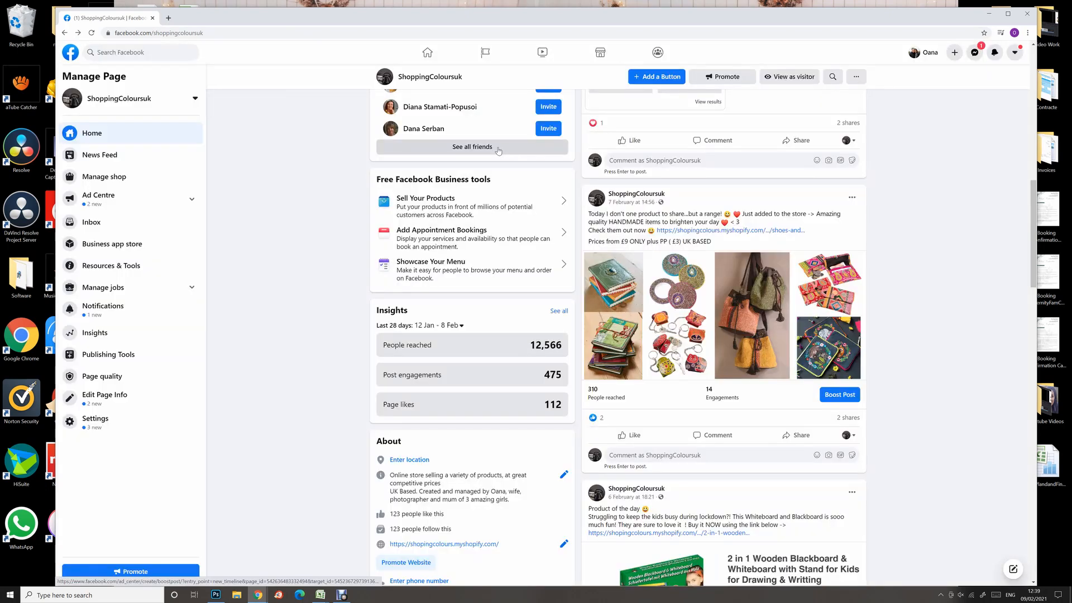
{"action": "left_click", "coordinate": [132, 209]}
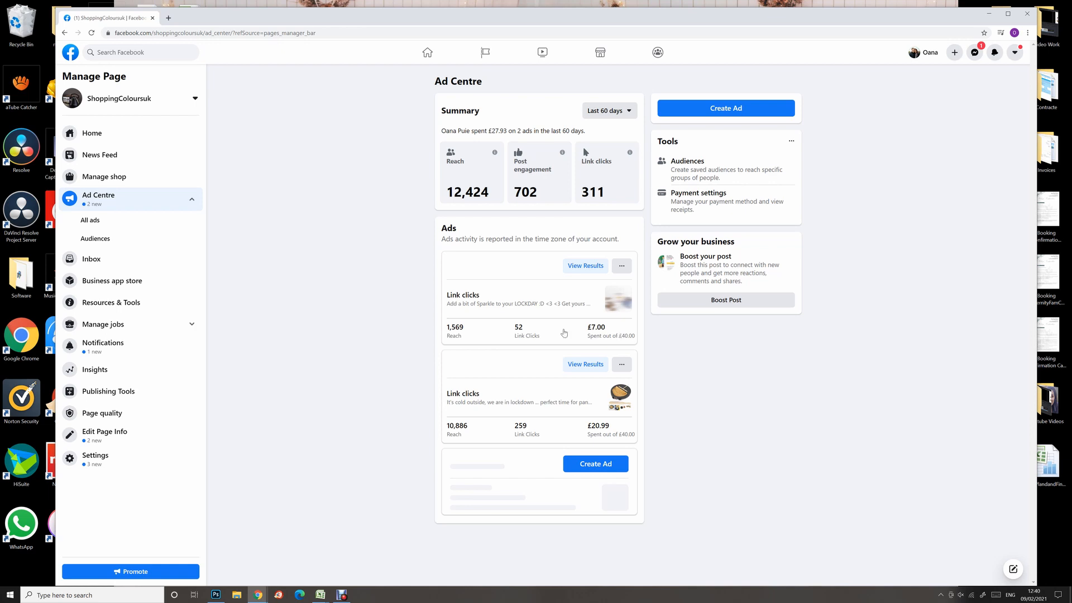
View the results of the "Add a bit of Sparkle" ad and of the pancake ad, returning to the Ad Centre after each
{"action": "left_click", "coordinate": [587, 266]}
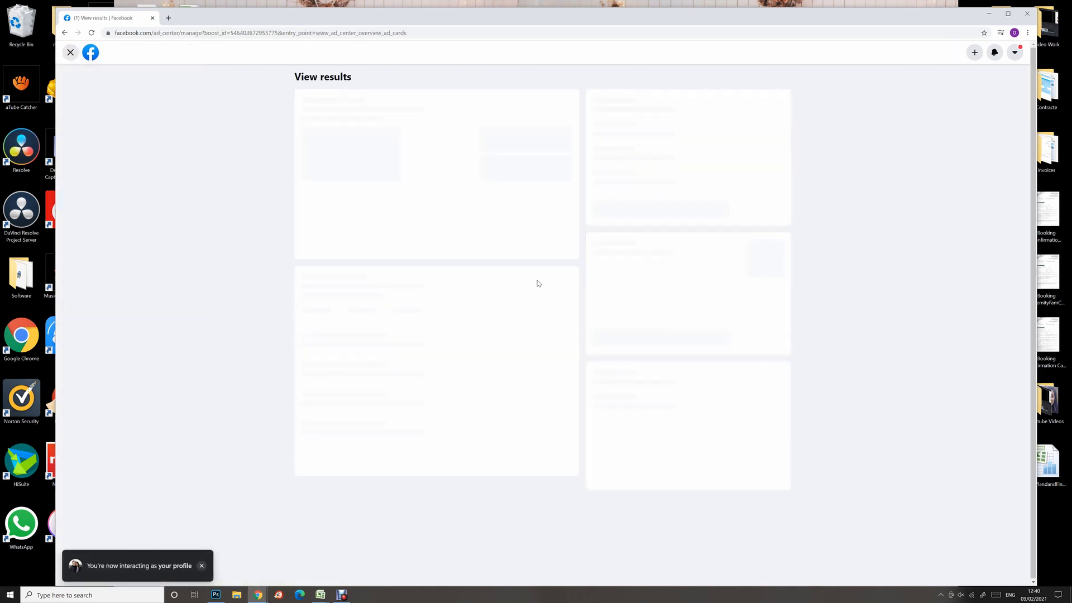
{"action": "scroll", "coordinate": [534, 340], "scroll_direction": "down", "scroll_amount": 1}
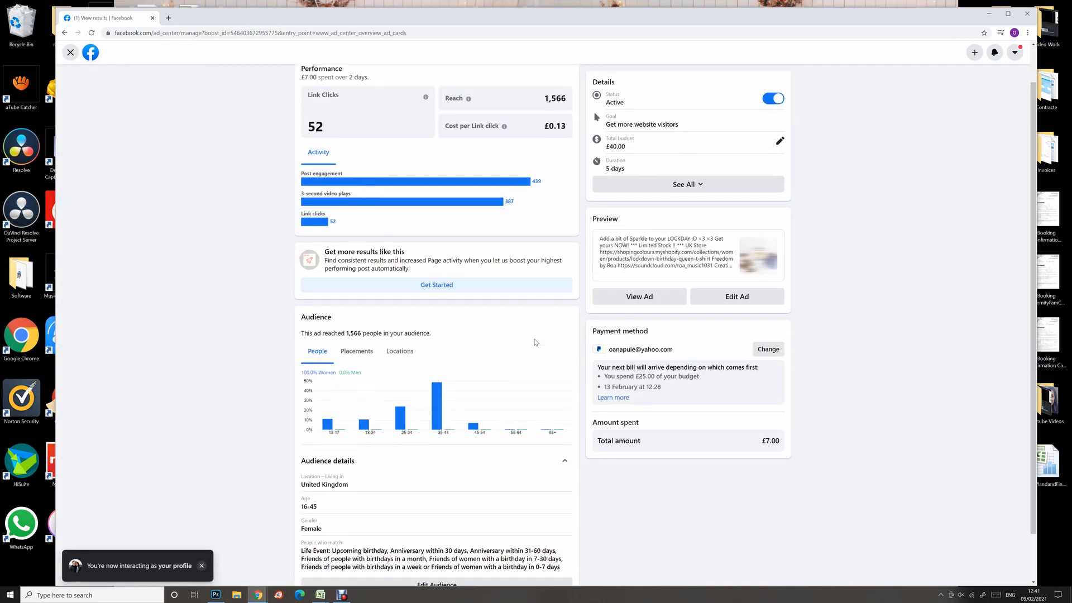
{"action": "scroll", "coordinate": [438, 269], "scroll_direction": "up", "scroll_amount": 1}
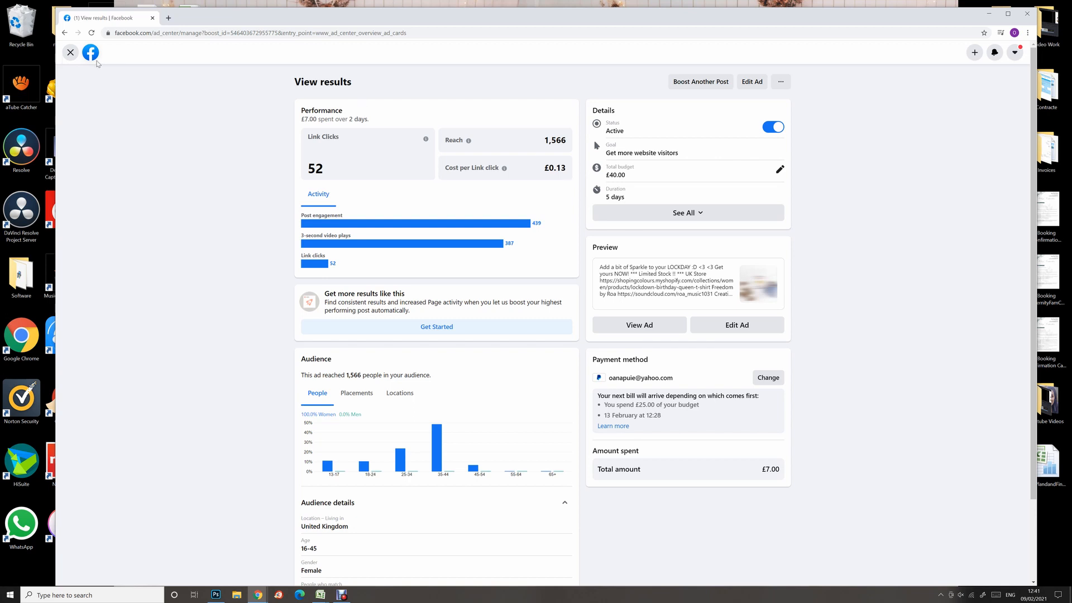
{"action": "left_click", "coordinate": [70, 53]}
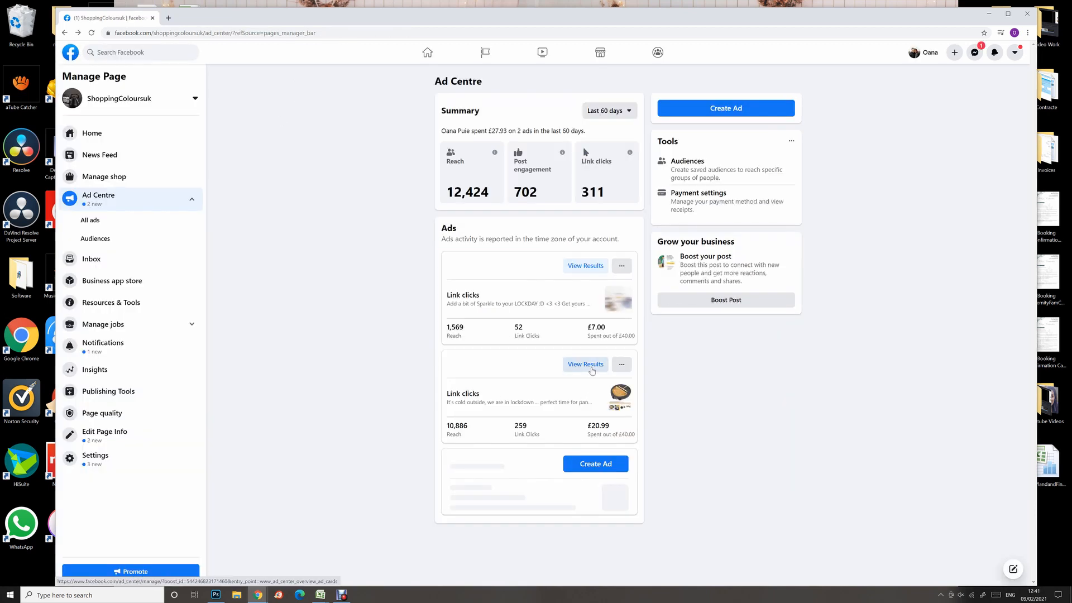
{"action": "left_click", "coordinate": [585, 364]}
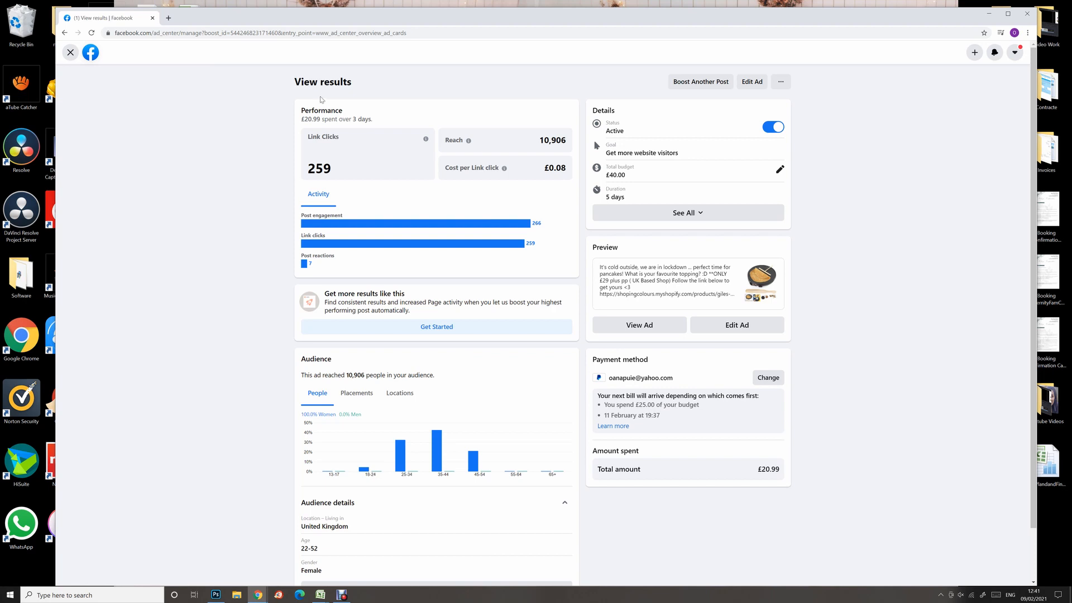
{"action": "left_click", "coordinate": [69, 53]}
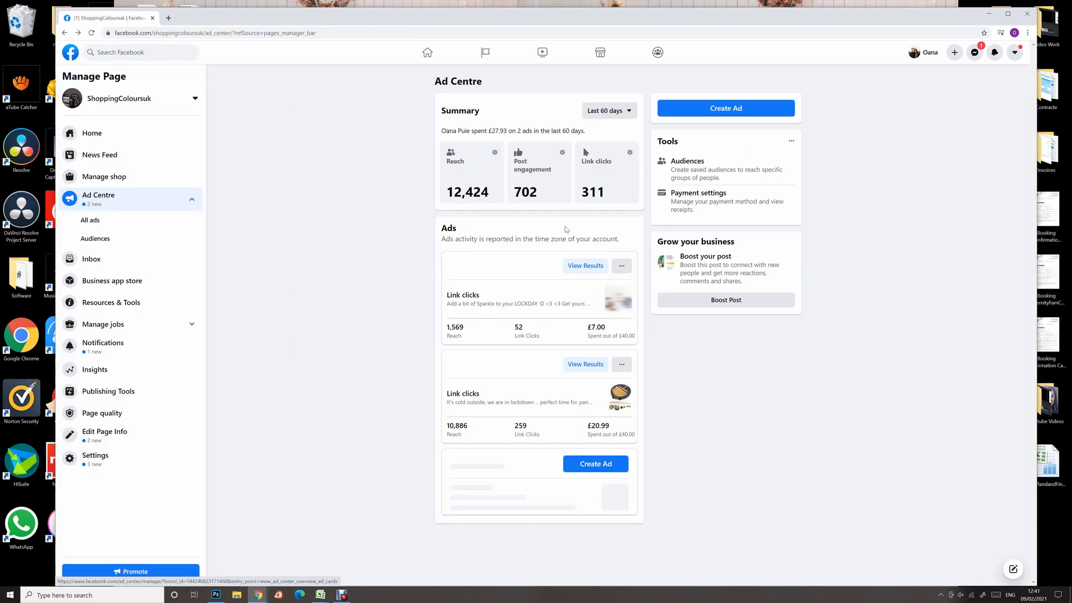
Examine the "Add a bit of Sparkle" ad's performance, activity and audience details, and return to the Ad Centre
{"action": "left_click", "coordinate": [584, 267]}
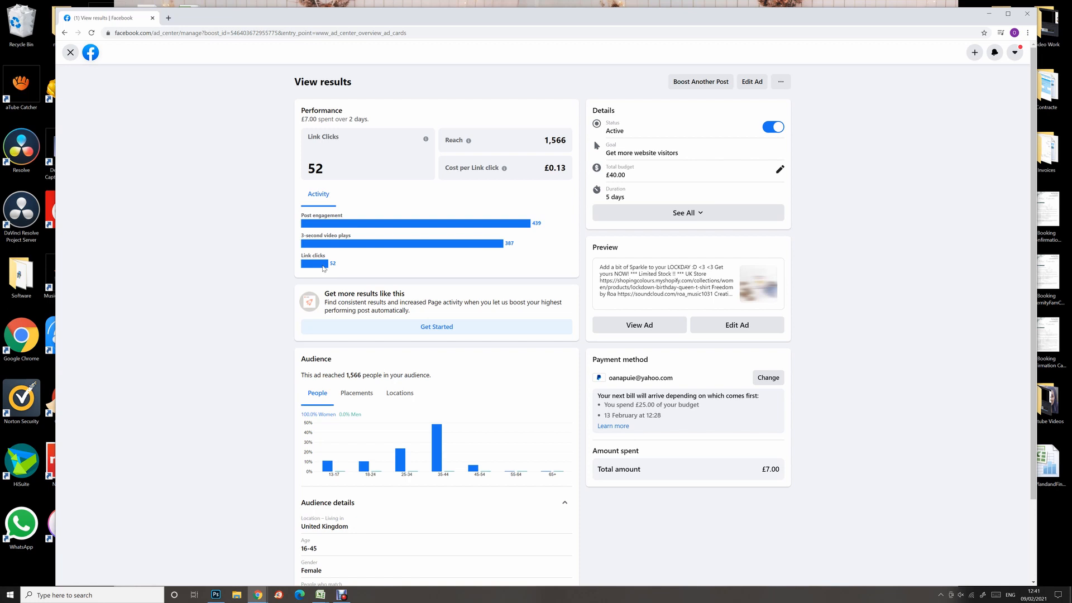
{"action": "scroll", "coordinate": [350, 291], "scroll_direction": "down", "scroll_amount": 2}
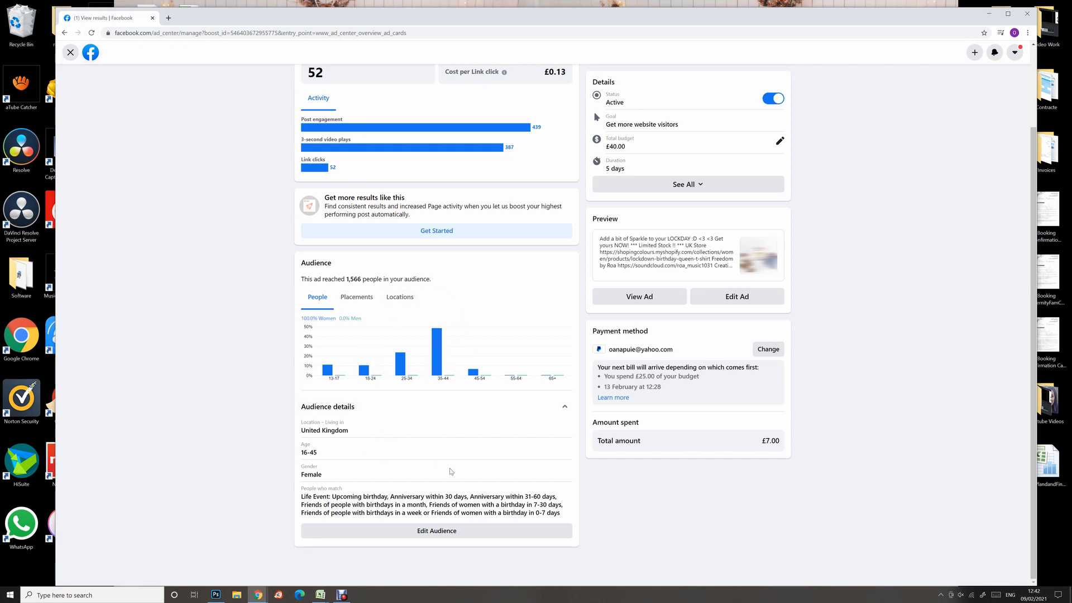
{"action": "scroll", "coordinate": [472, 446], "scroll_direction": "up", "scroll_amount": 2}
{"action": "scroll", "coordinate": [470, 444], "scroll_direction": "up", "scroll_amount": 1}
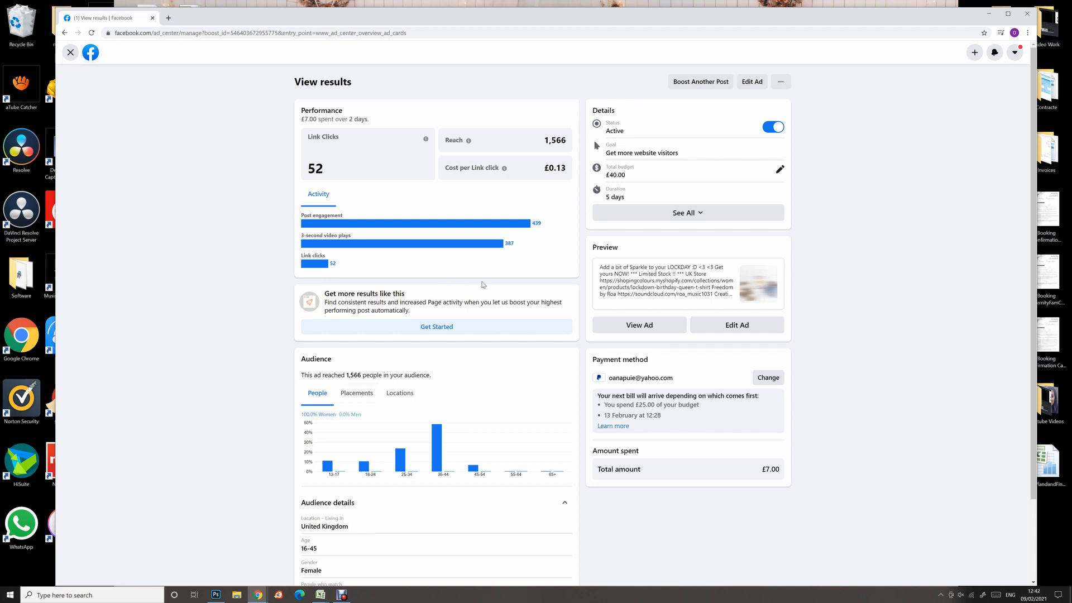
{"action": "left_click", "coordinate": [70, 52]}
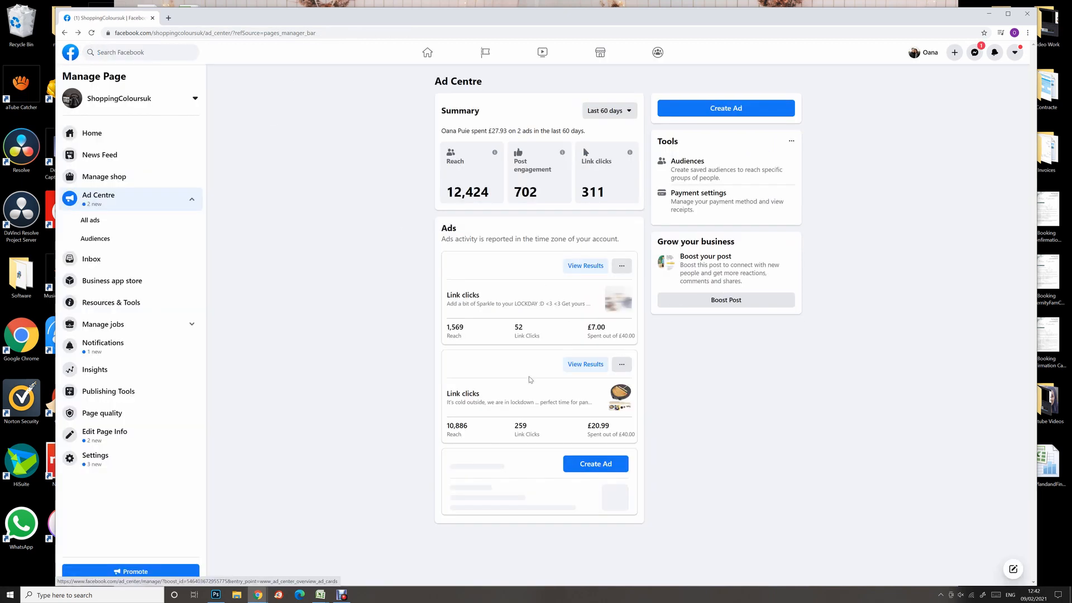
Examine the pancake ad's performance and audience details for comparison, and return to the Ad Centre
{"action": "left_click", "coordinate": [585, 363]}
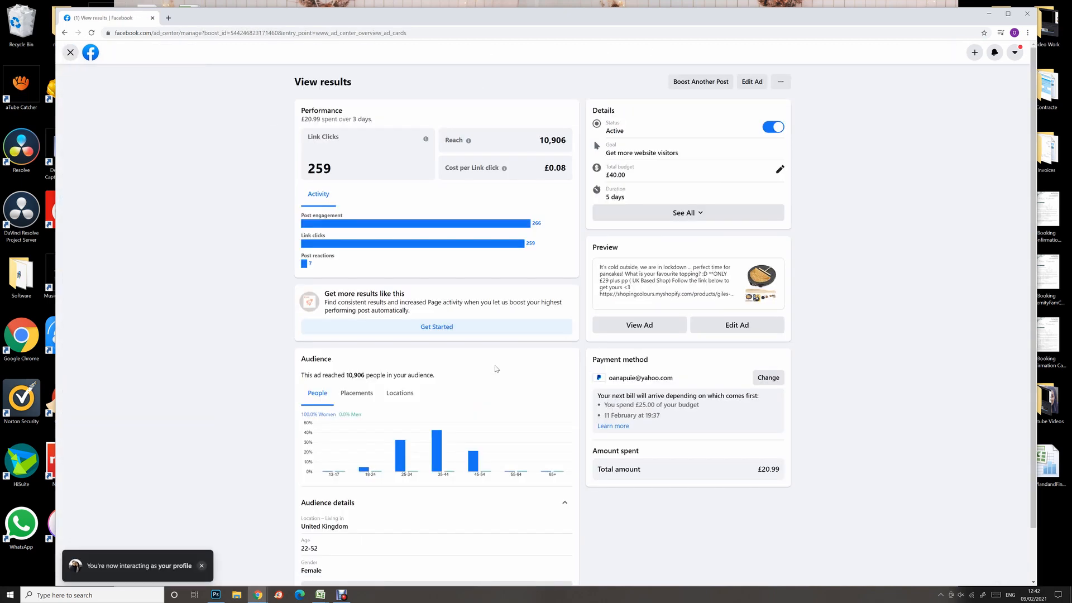
{"action": "scroll", "coordinate": [499, 369], "scroll_direction": "down", "scroll_amount": 1}
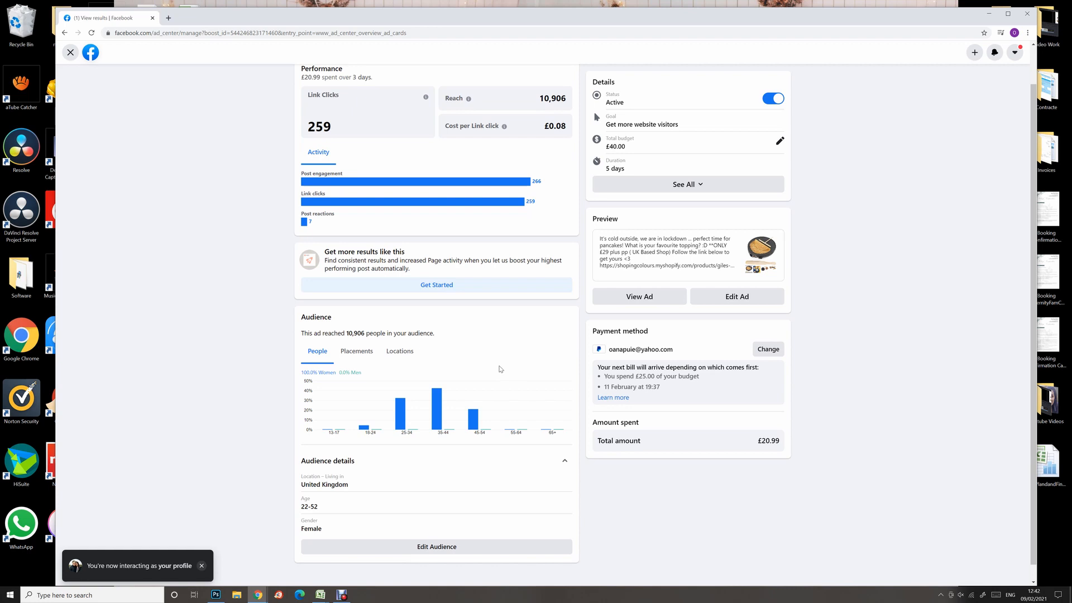
{"action": "scroll", "coordinate": [500, 370], "scroll_direction": "up", "scroll_amount": 1}
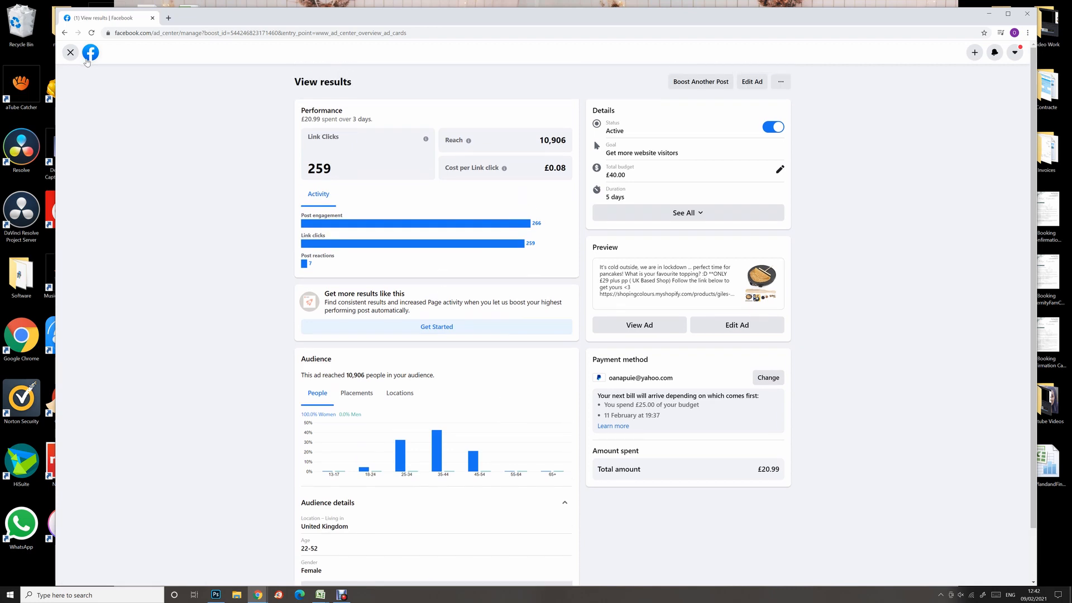
{"action": "left_click", "coordinate": [71, 52]}
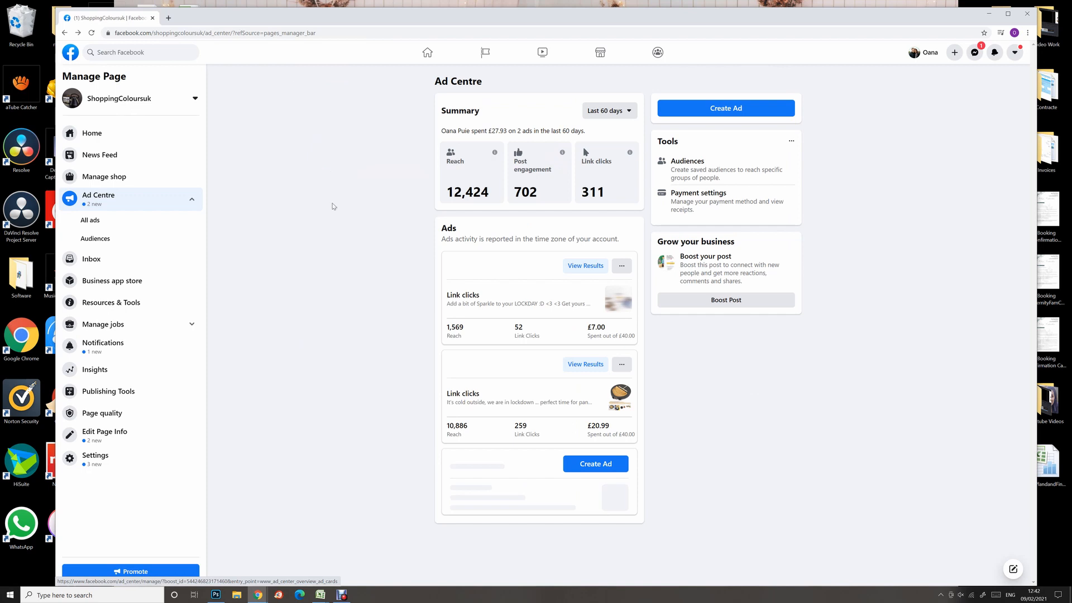